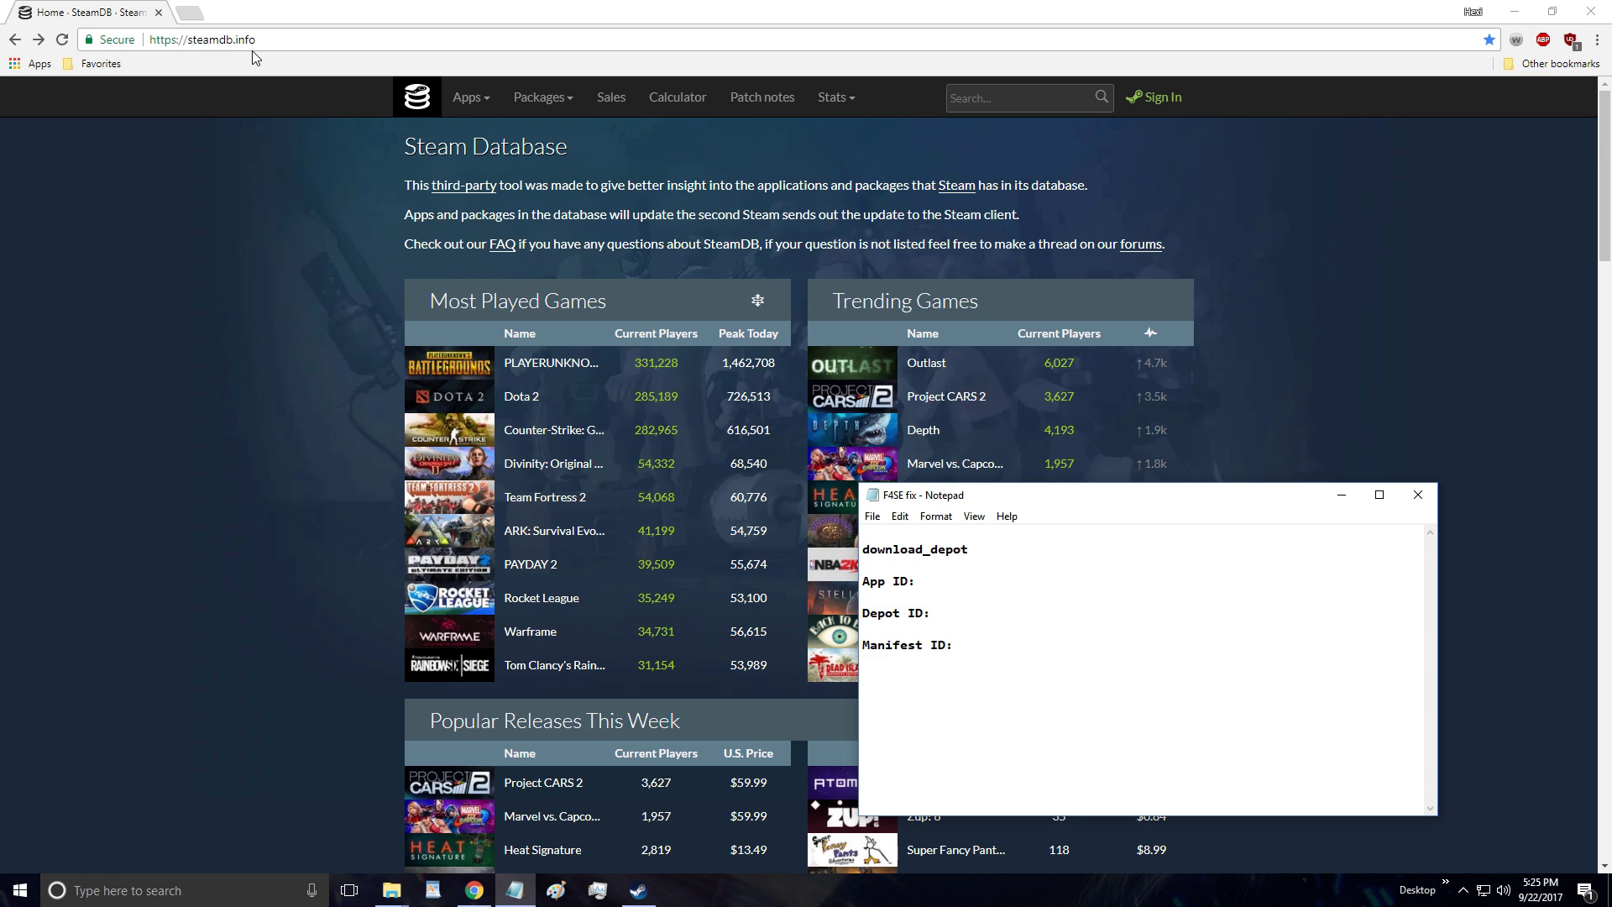
Search the SteamDB site for "fallout 4".
{"action": "left_click", "coordinate": [986, 101]}
{"action": "type", "text": "f"}
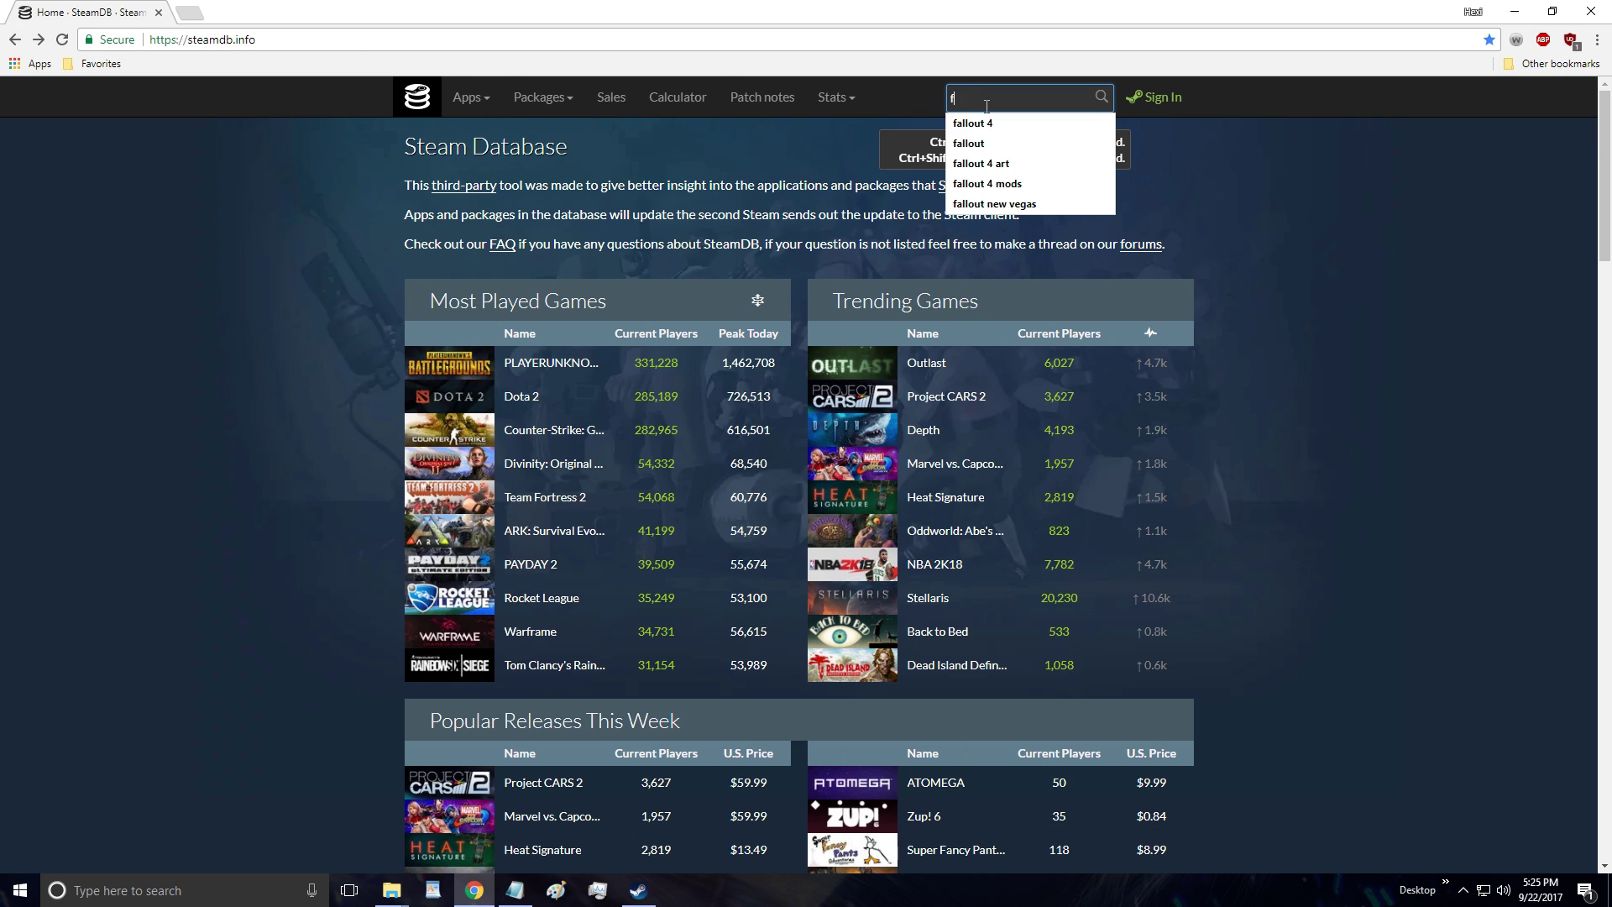
{"action": "type", "text": "allout 4"}
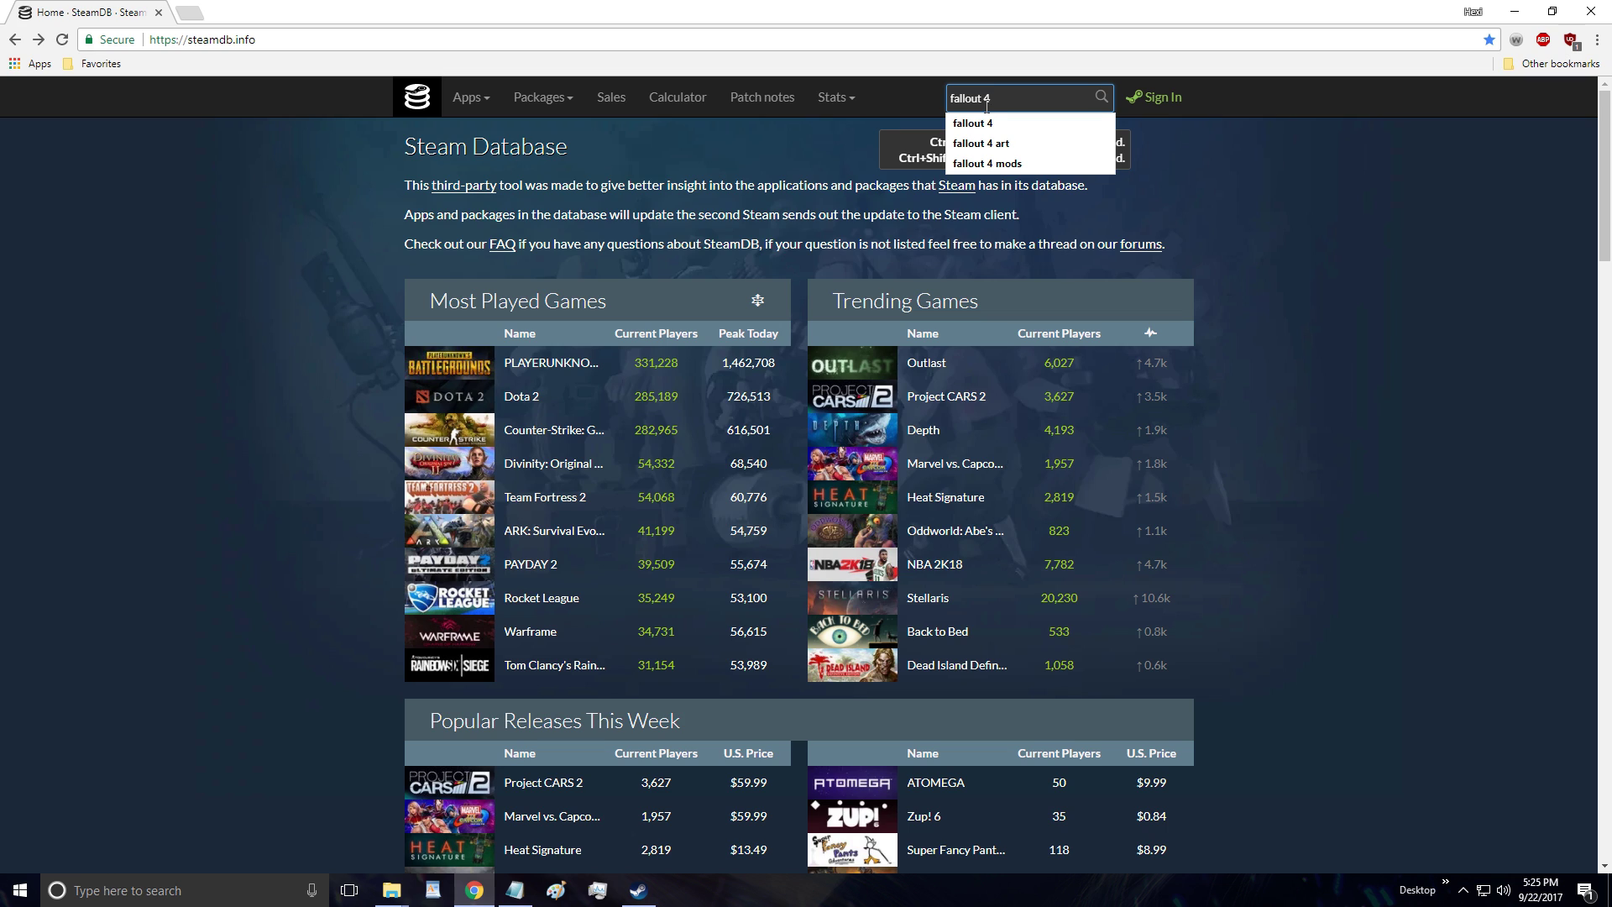
{"action": "key", "text": "Return"}
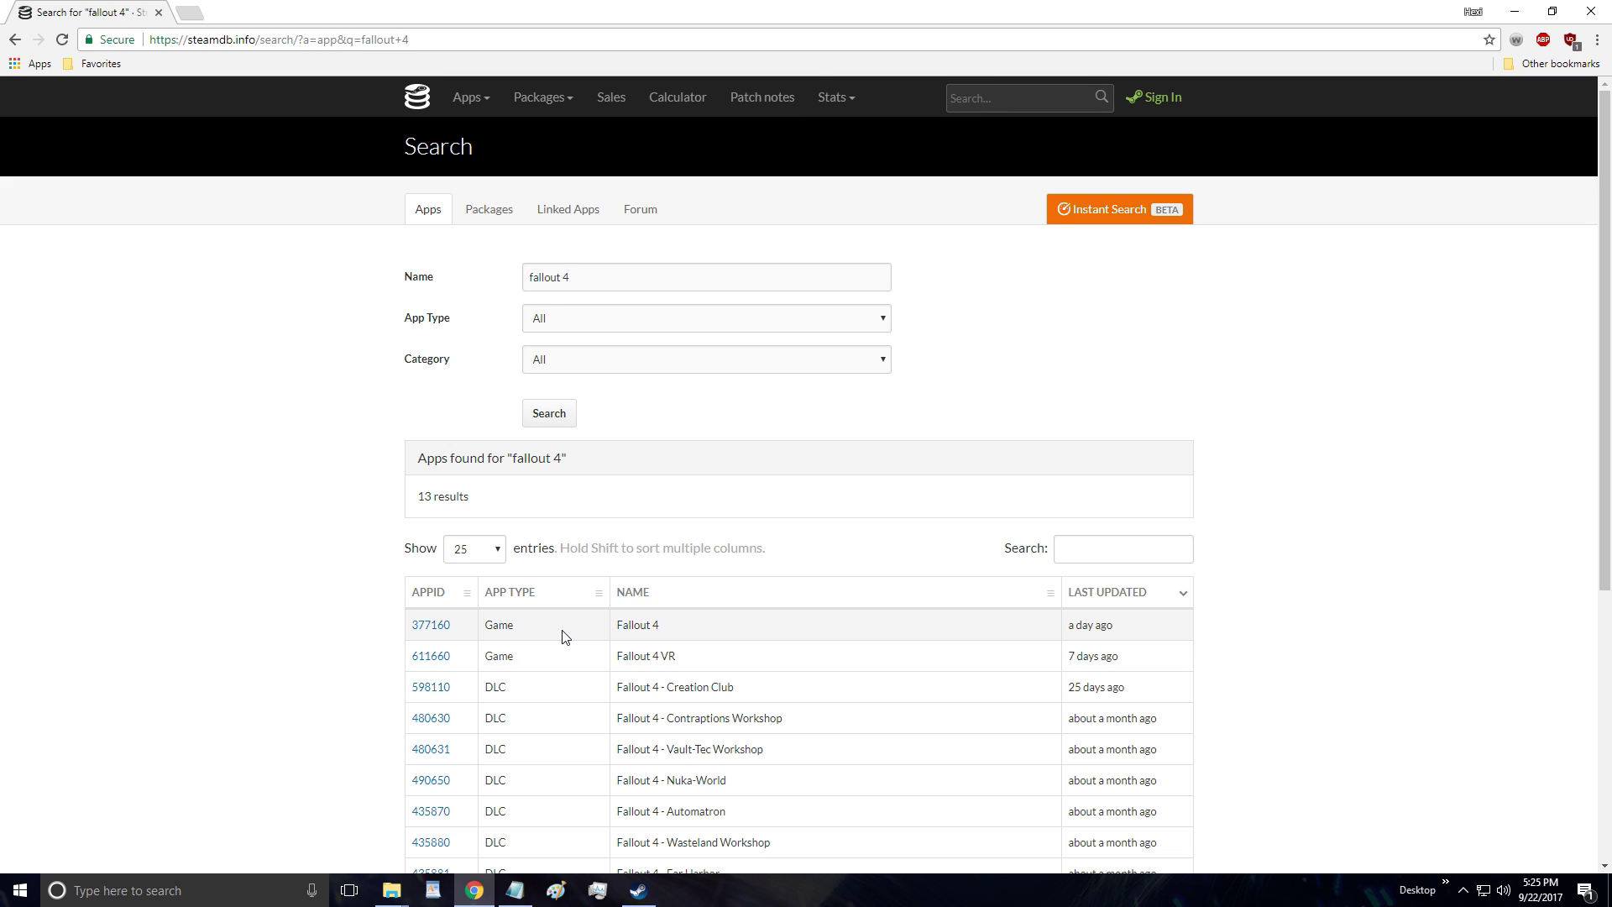
Copy the Fallout 4 game's app ID 377160 from the search results to the App ID line of the F4SE fix note.
{"action": "left_click_drag", "start_coordinate": [458, 628], "coordinate": [412, 623]}
{"action": "right_click", "coordinate": [425, 621]}
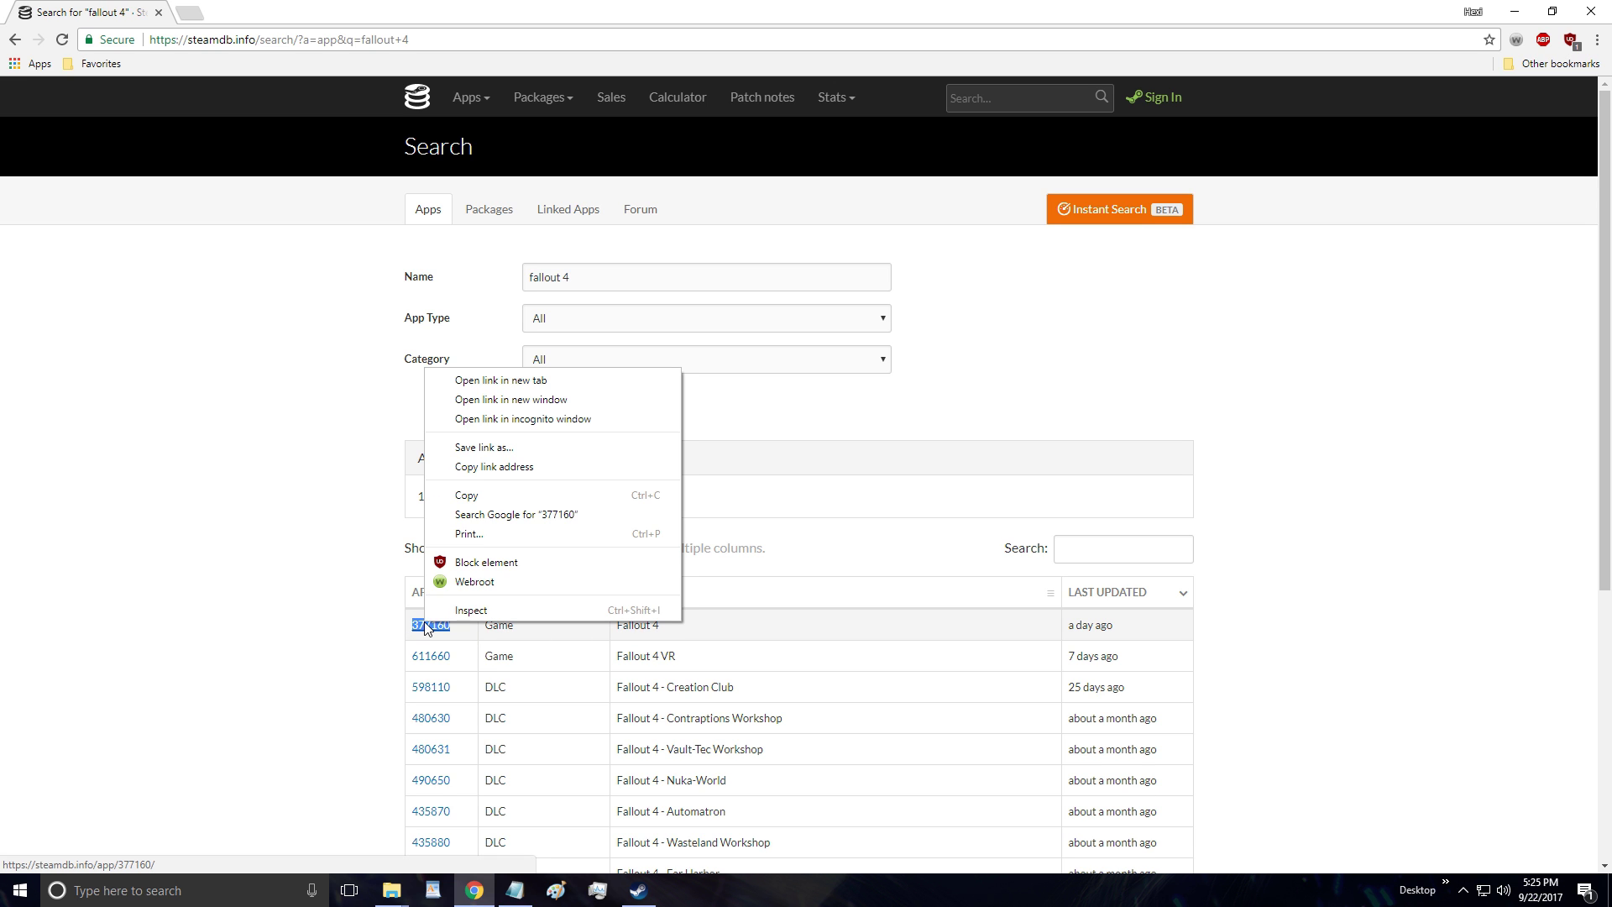
{"action": "left_click", "coordinate": [487, 502]}
{"action": "left_click", "coordinate": [515, 890]}
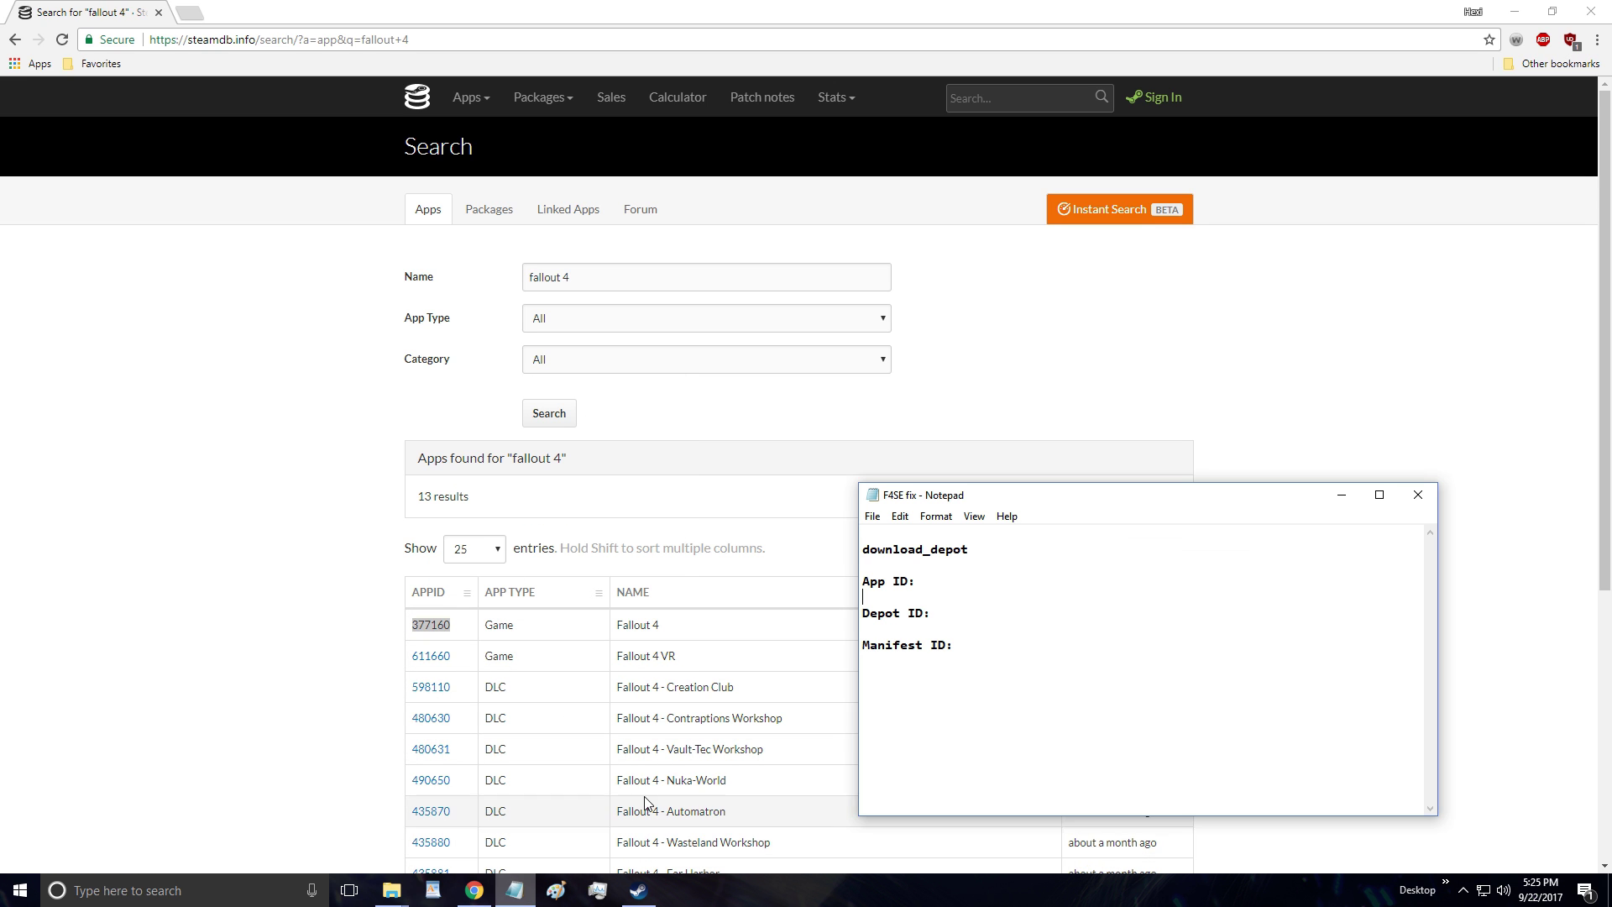
{"action": "right_click", "coordinate": [940, 583]}
{"action": "left_click", "coordinate": [979, 654]}
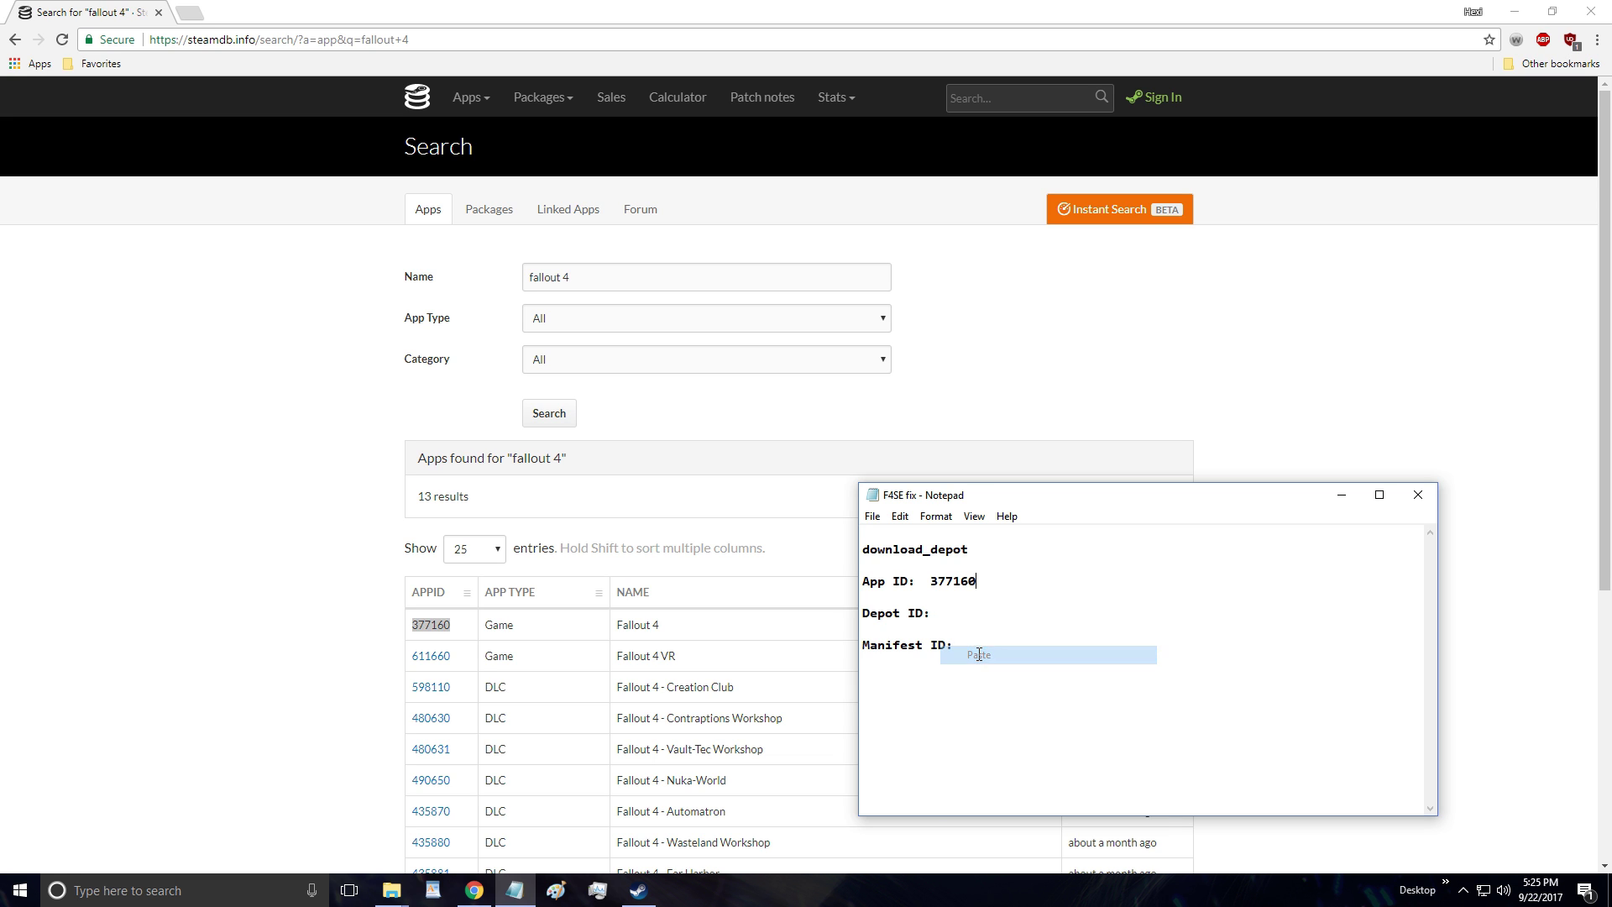
Open the Fallout 4 game's SteamDB page and display its list of depots.
{"action": "left_click", "coordinate": [430, 628]}
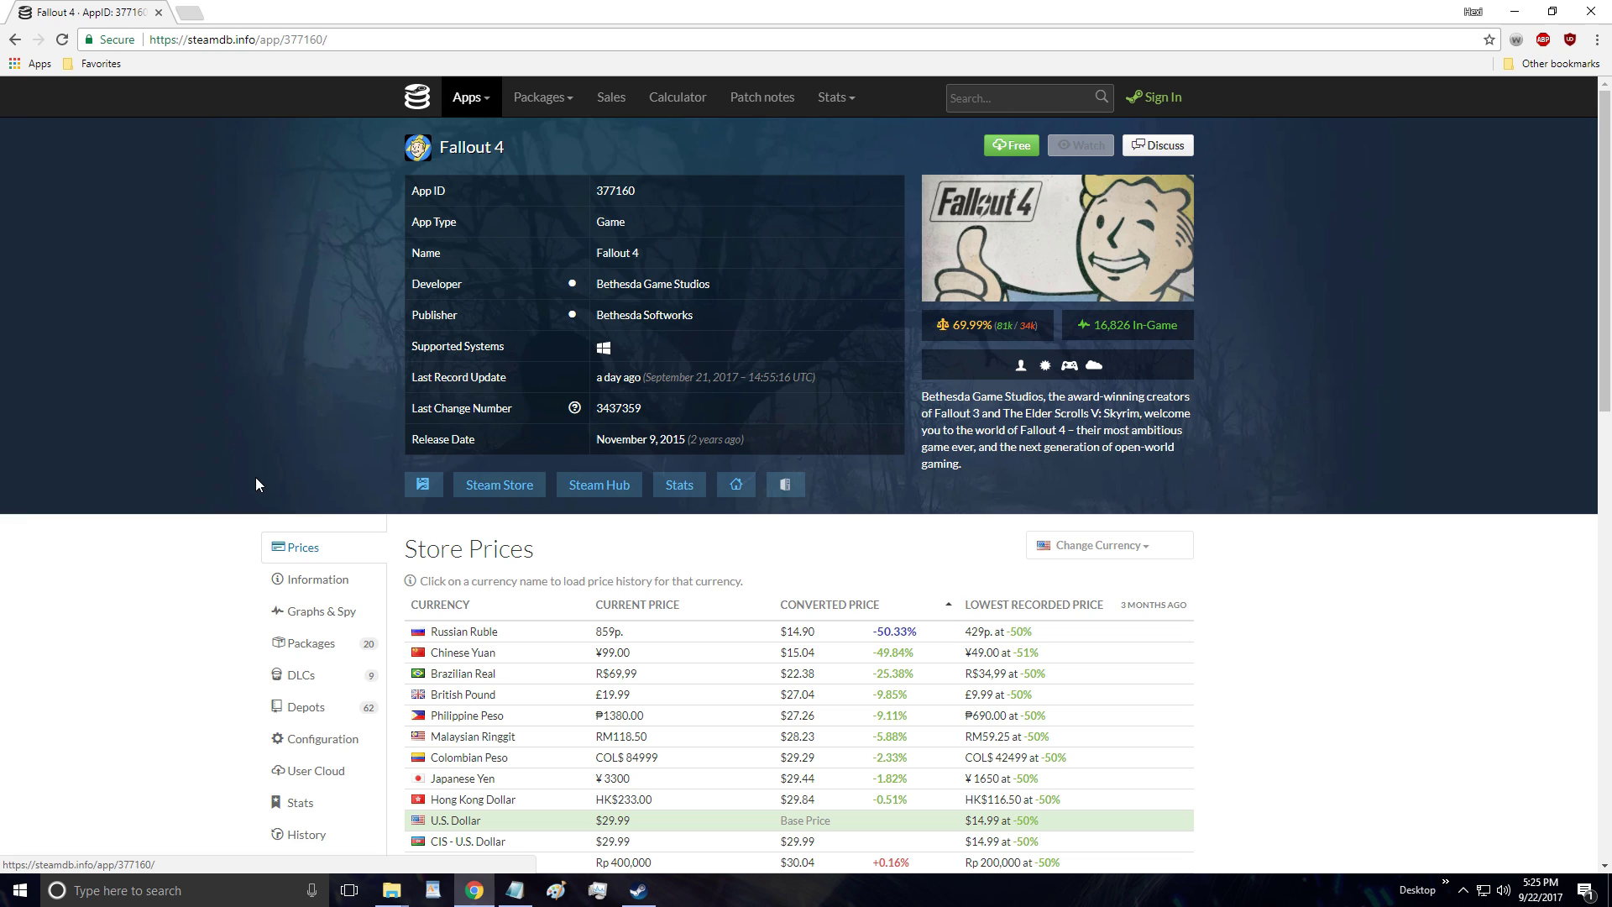
{"action": "scroll", "coordinate": [167, 496], "scroll_direction": "down", "scroll_amount": 3}
{"action": "scroll", "coordinate": [169, 554], "scroll_direction": "up", "scroll_amount": 1}
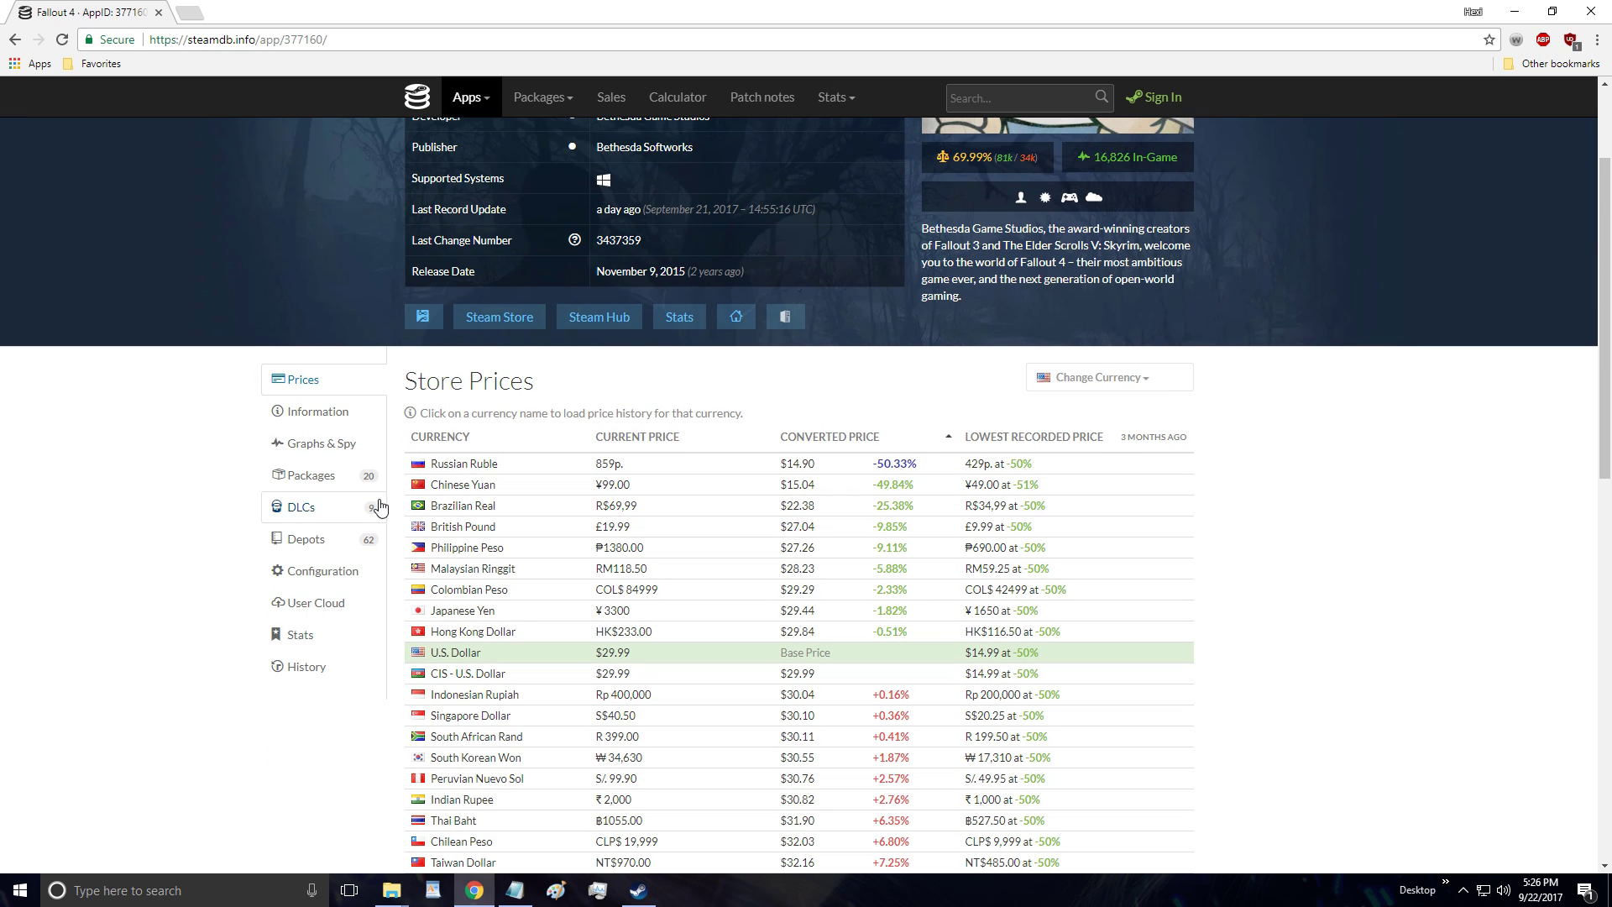
{"action": "left_click", "coordinate": [303, 546]}
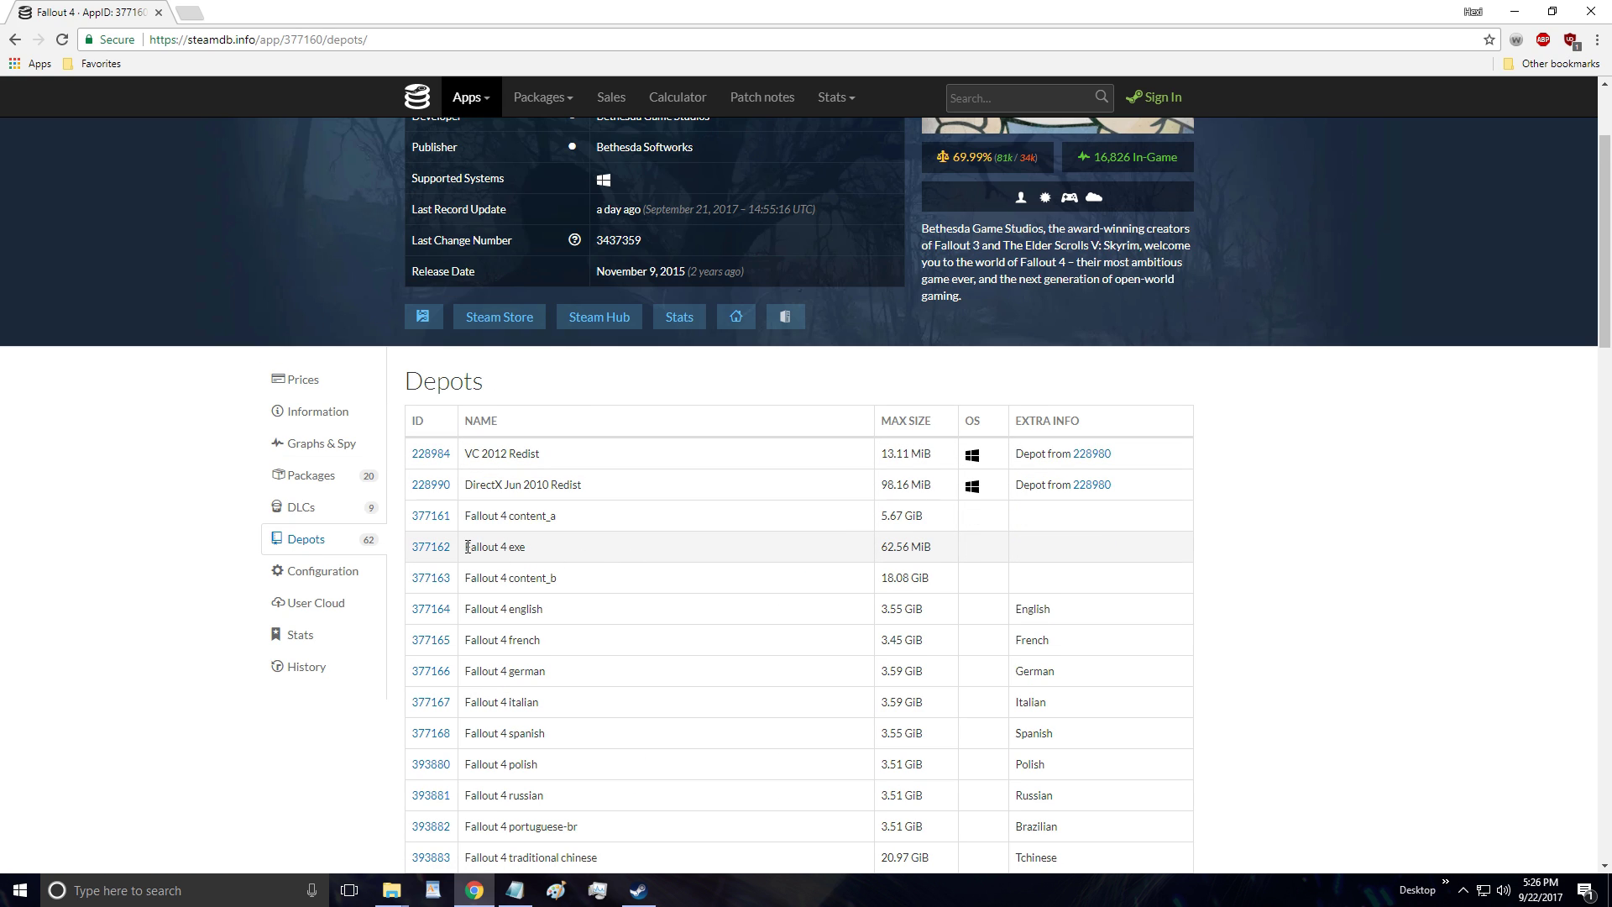
Copy the Fallout 4 exe depot's ID 377162 to the Depot ID line of the F4SE fix note.
{"action": "mouse_move", "coordinate": [454, 547]}
{"action": "left_mouse_down"}
{"action": "mouse_move", "coordinate": [411, 547]}
{"action": "mouse_move", "coordinate": [425, 549]}
{"action": "left_mouse_up"}
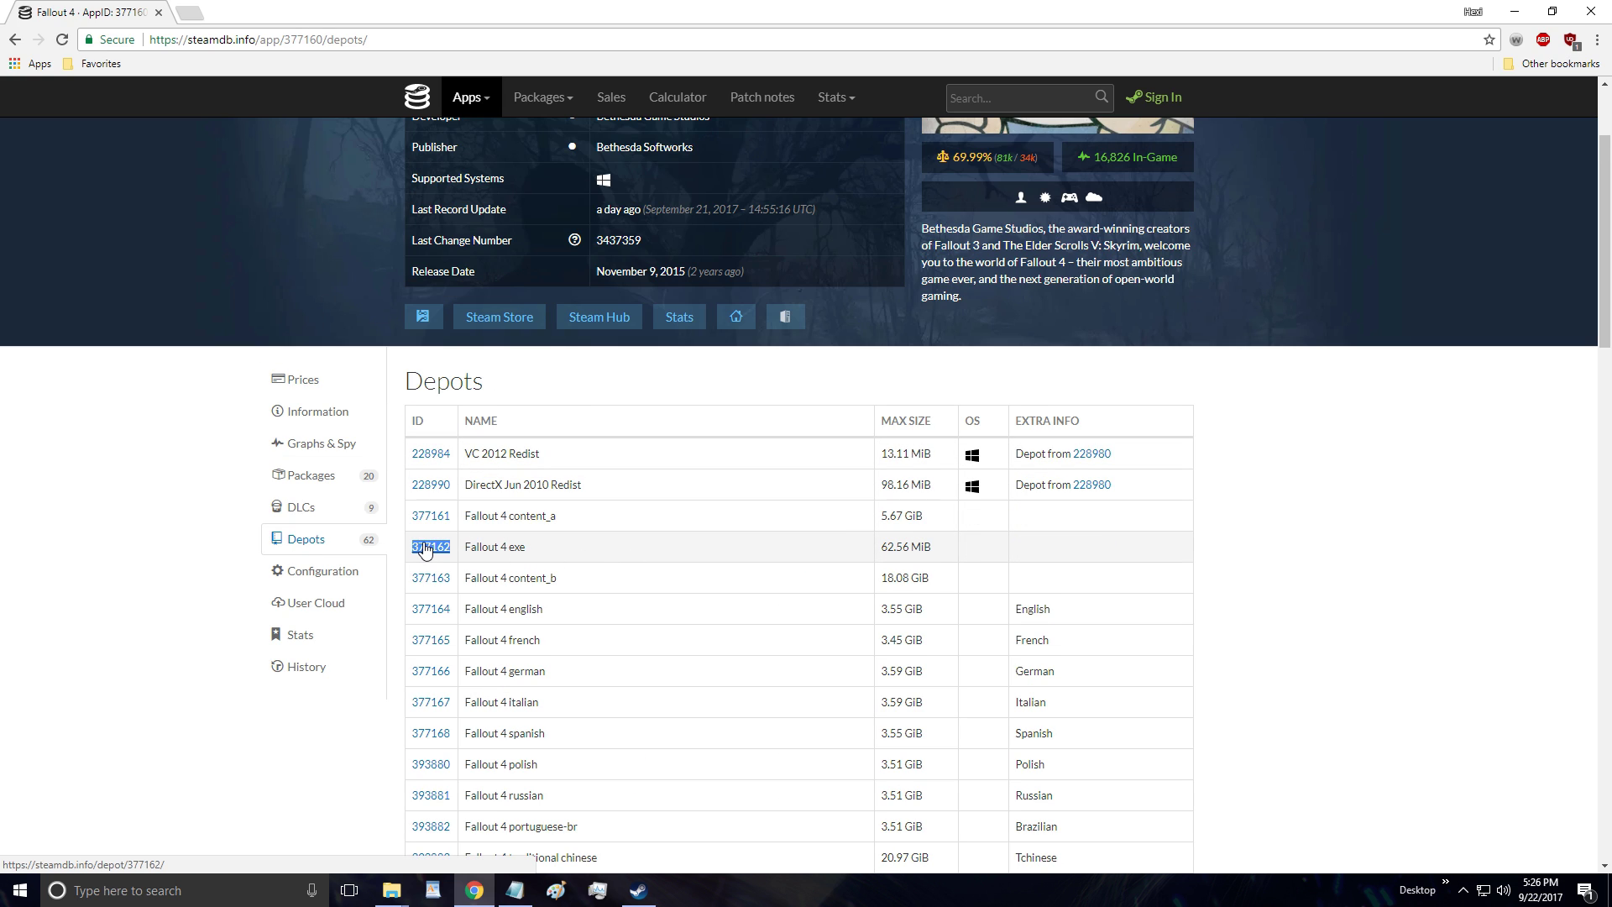
{"action": "right_click", "coordinate": [426, 550]}
{"action": "left_click", "coordinate": [482, 662]}
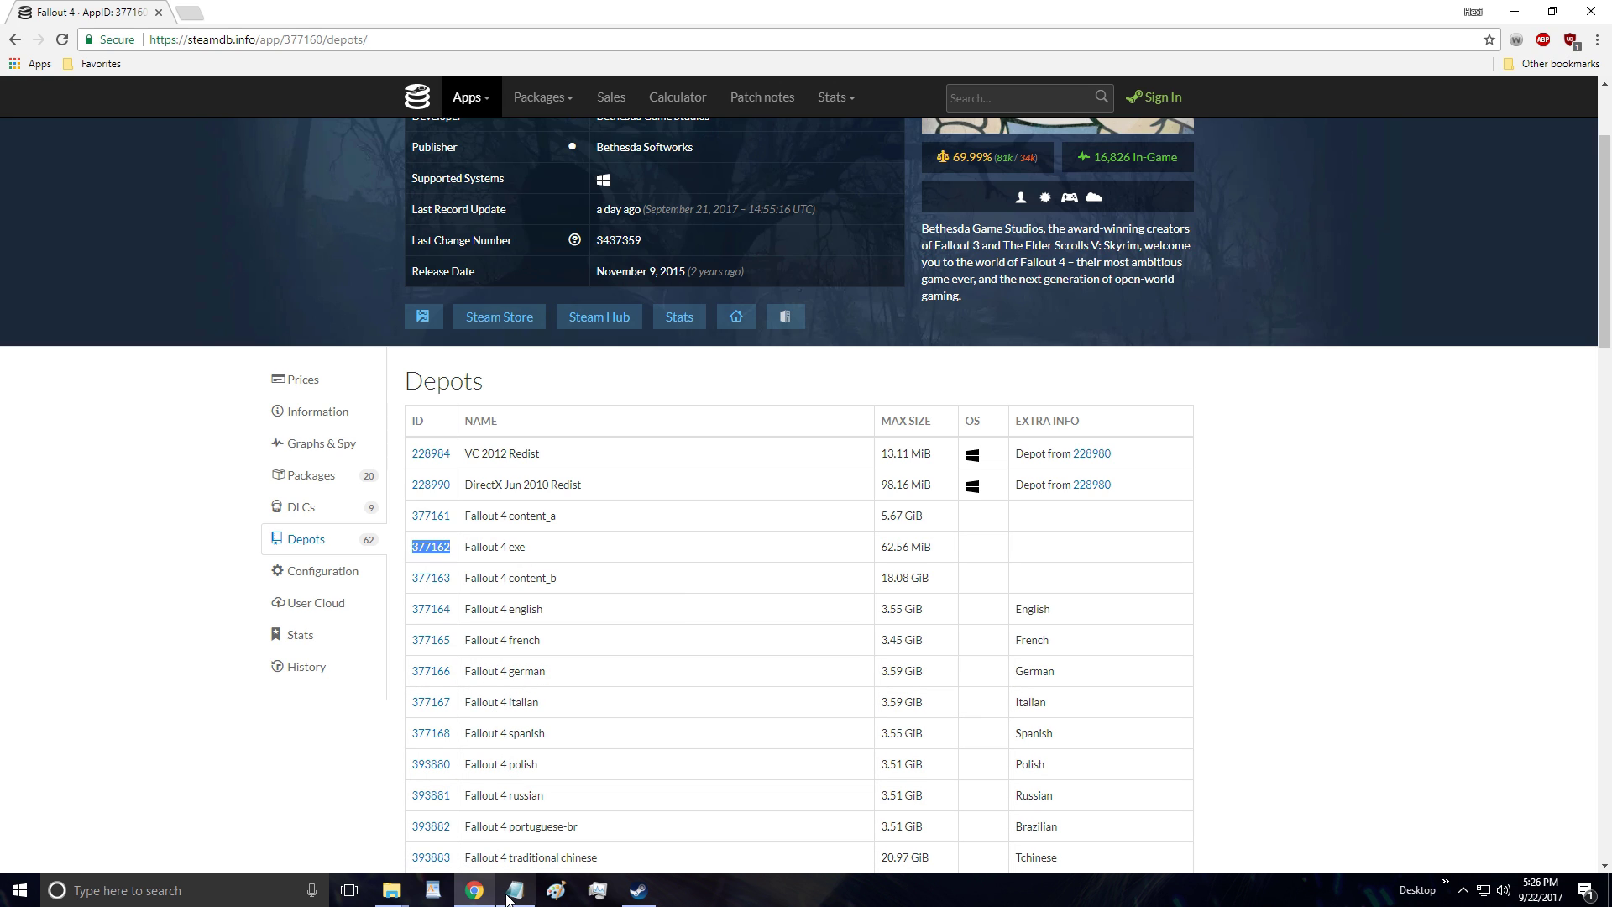
{"action": "left_click", "coordinate": [514, 890]}
{"action": "right_click", "coordinate": [963, 618]}
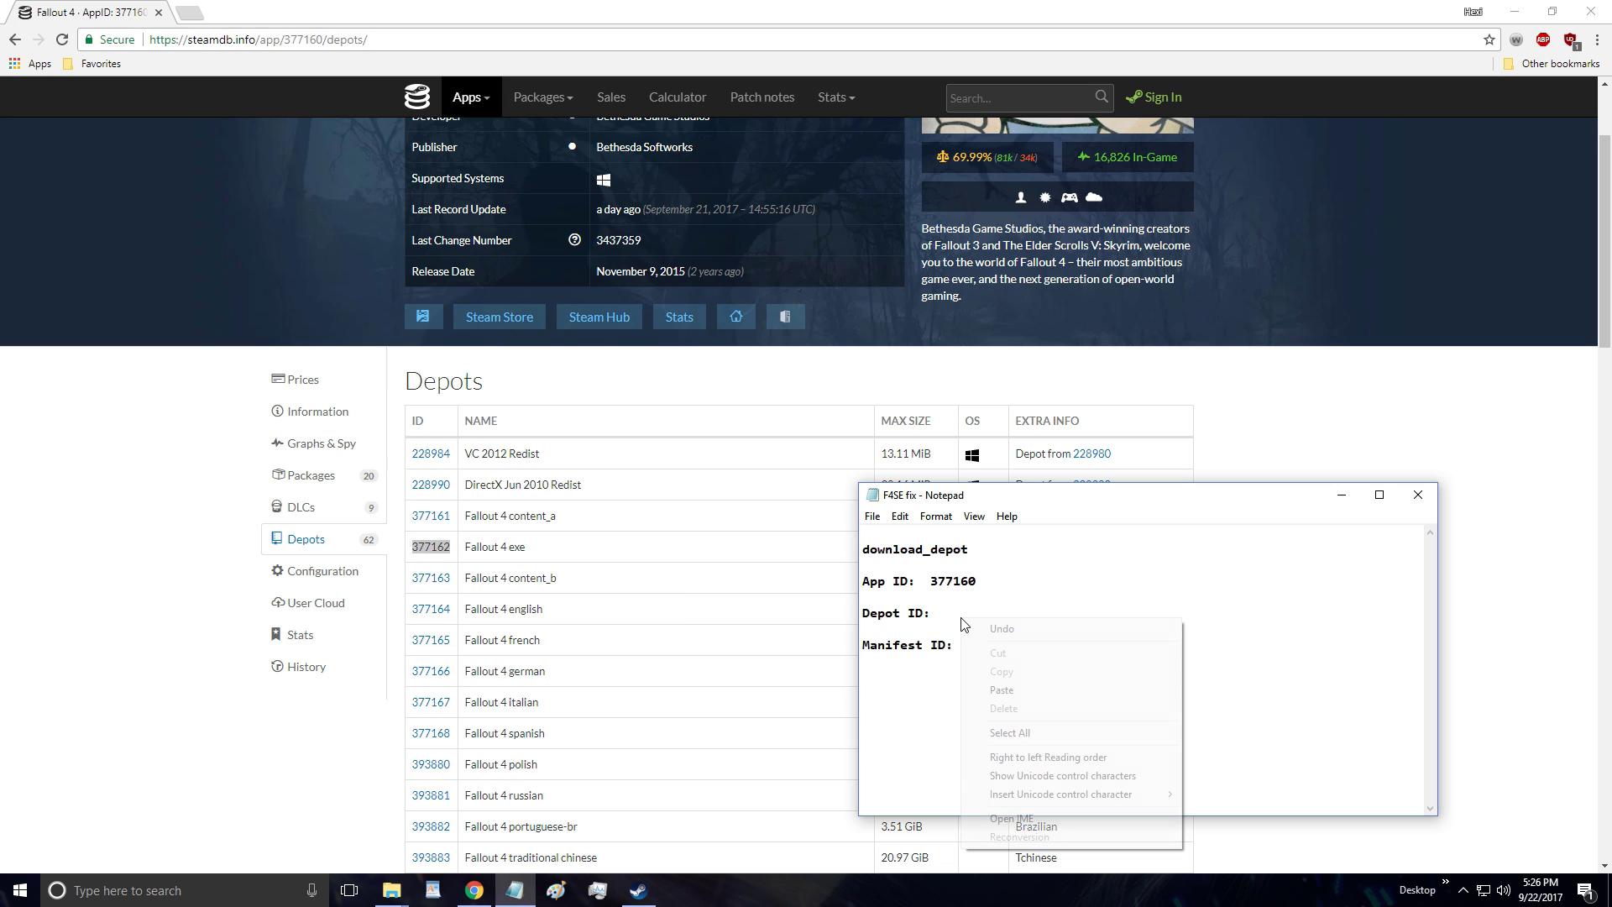
{"action": "left_click", "coordinate": [1019, 697]}
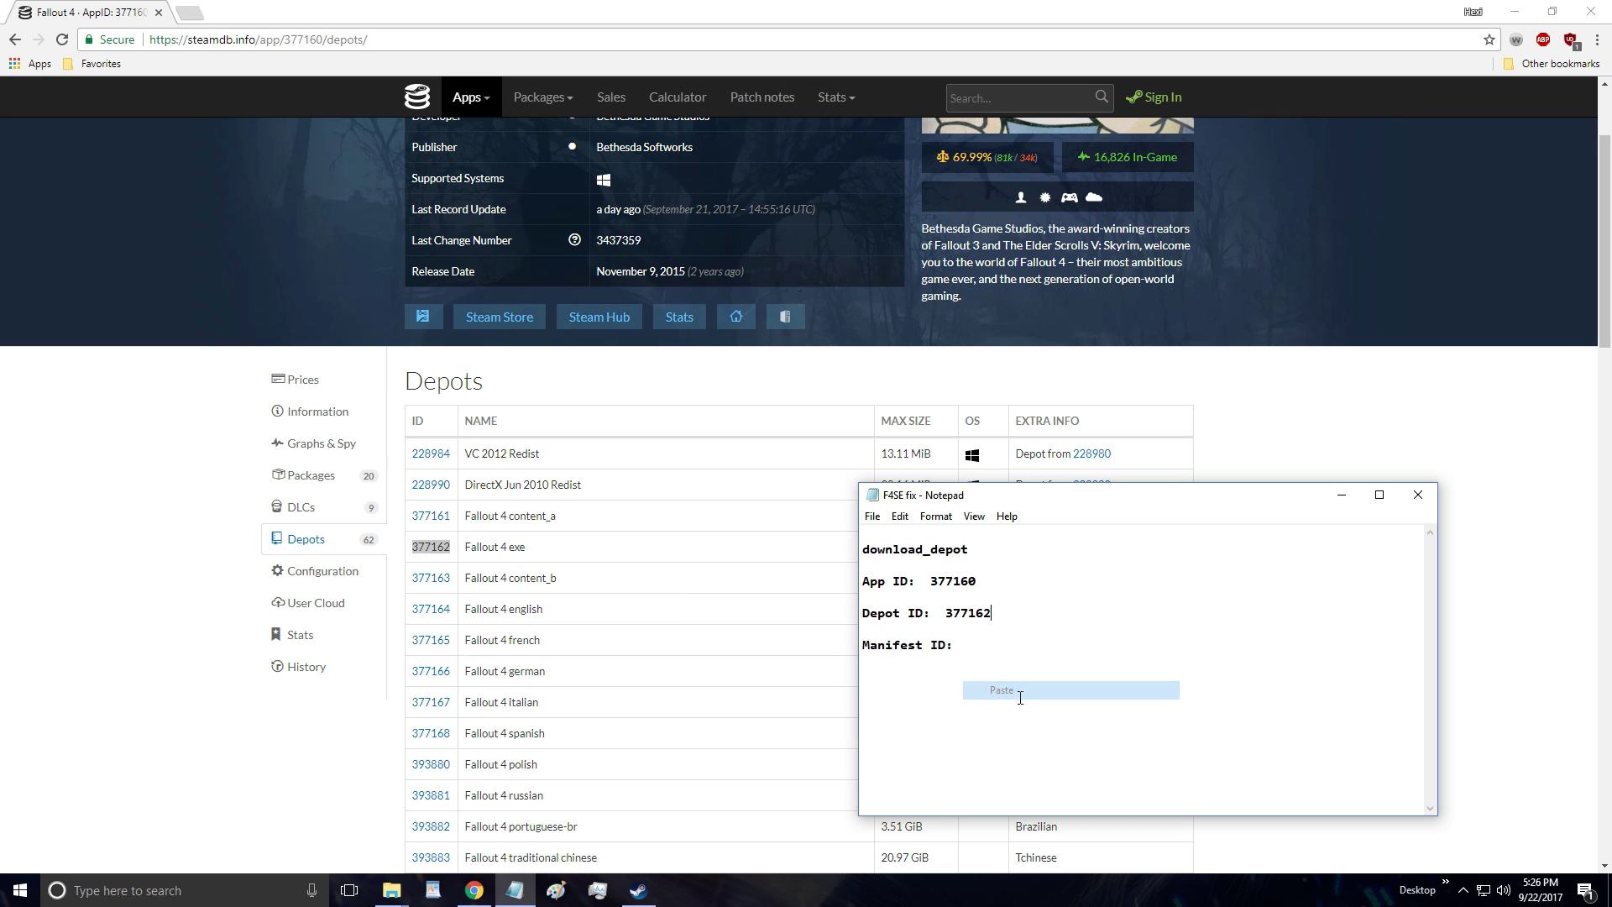
{"action": "left_click", "coordinate": [431, 550]}
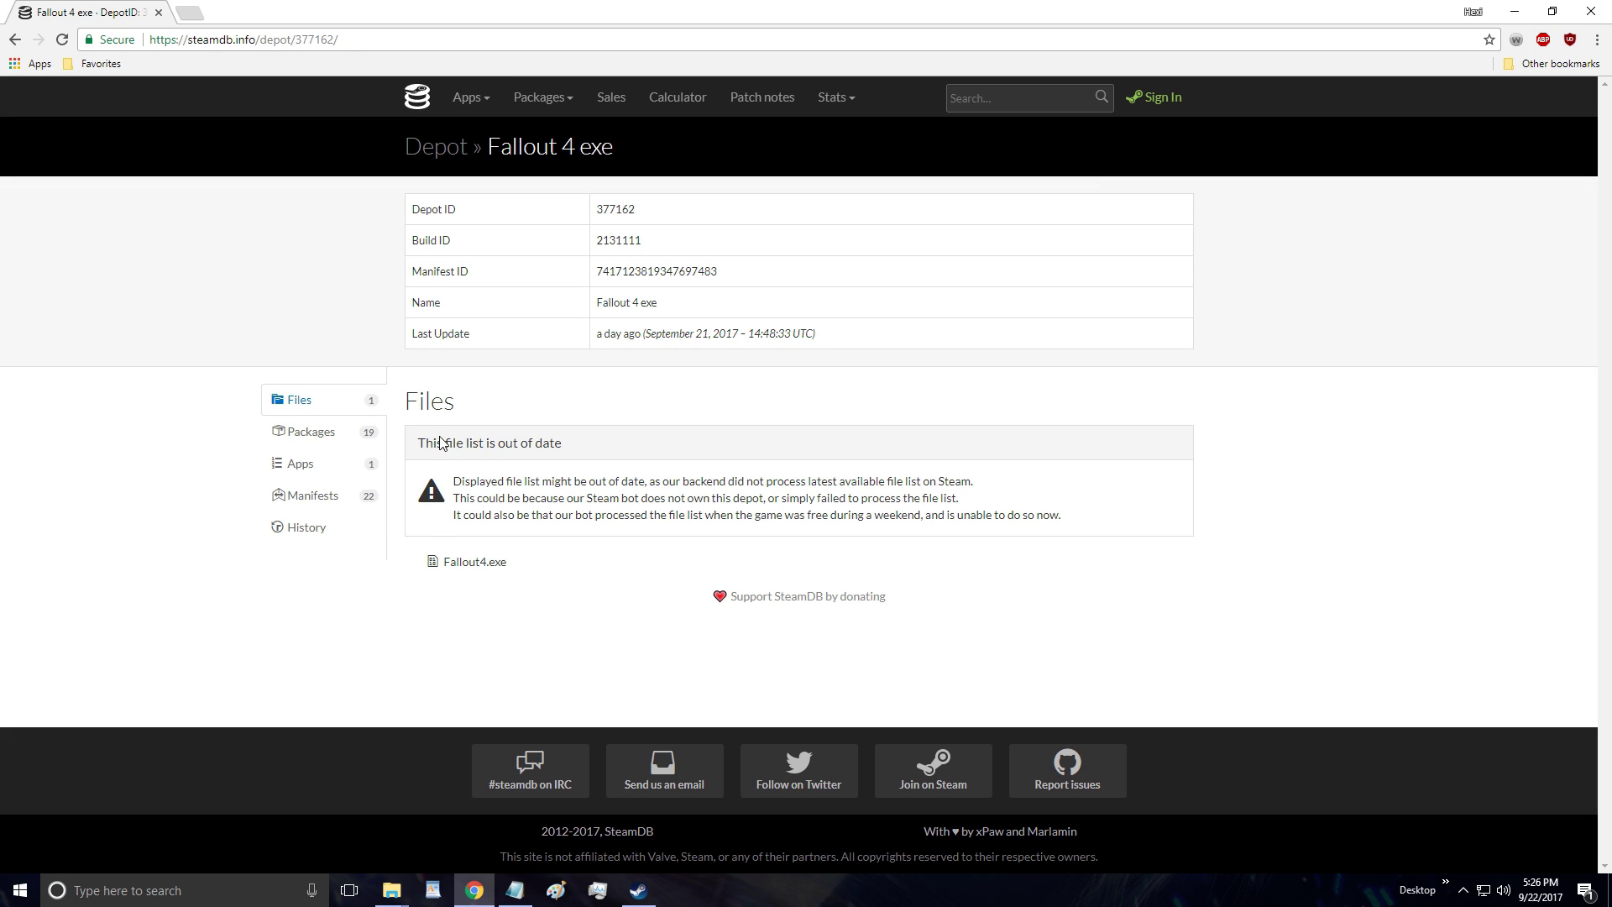
{"action": "left_click", "coordinate": [309, 503]}
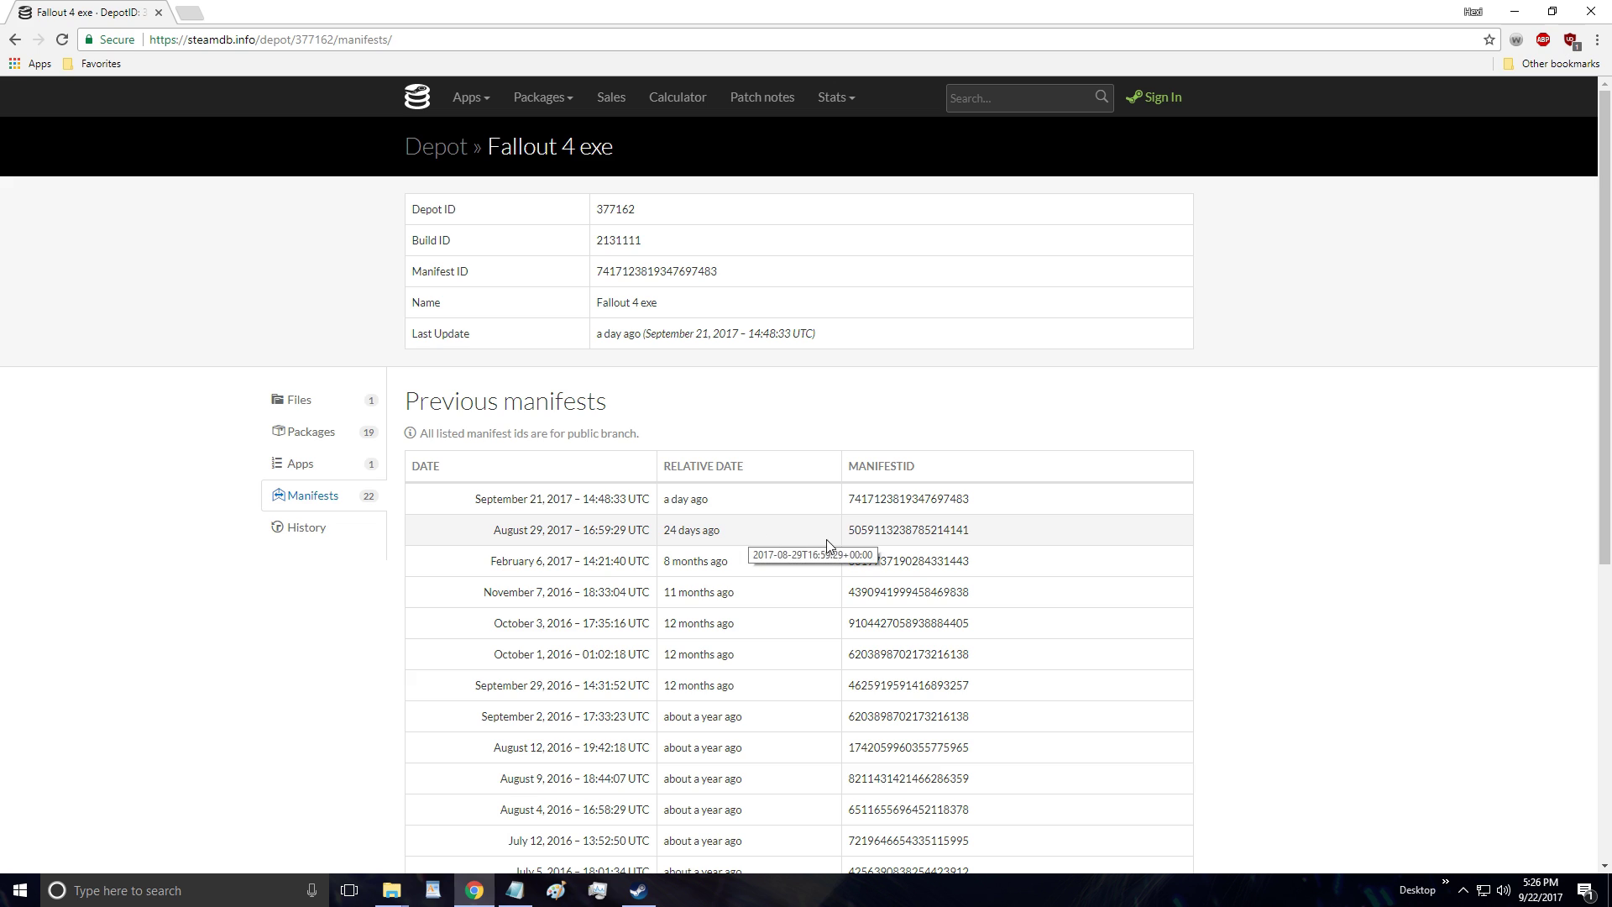
{"action": "left_click_drag", "start_coordinate": [850, 534], "coordinate": [974, 539]}
{"action": "right_click", "coordinate": [974, 539]}
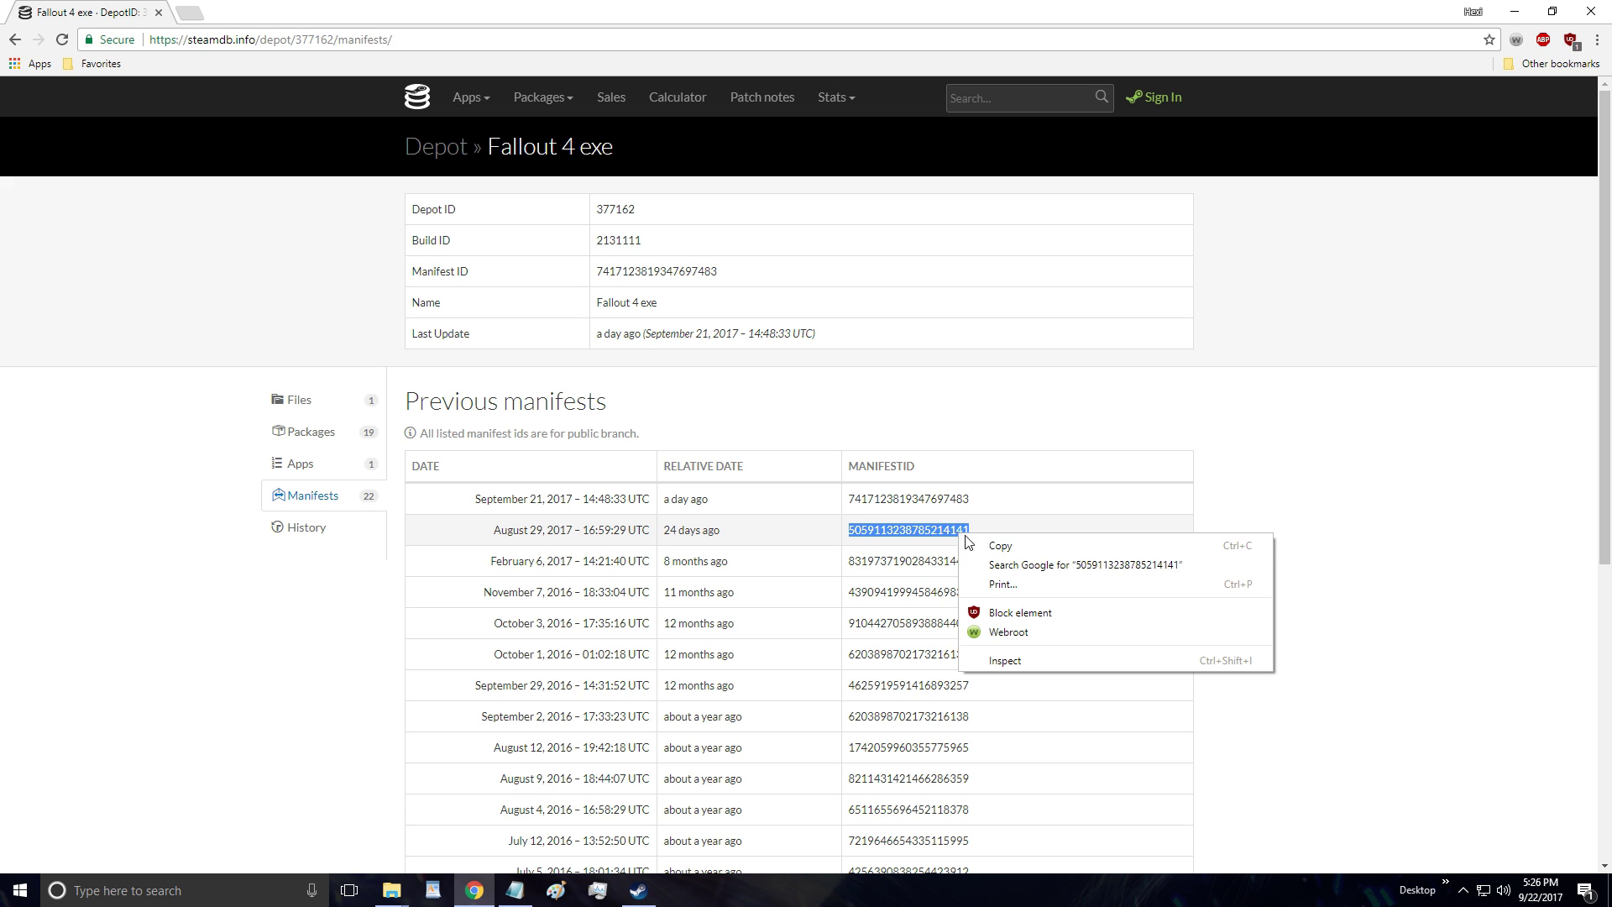
{"action": "left_click", "coordinate": [984, 550]}
{"action": "left_click", "coordinate": [515, 890]}
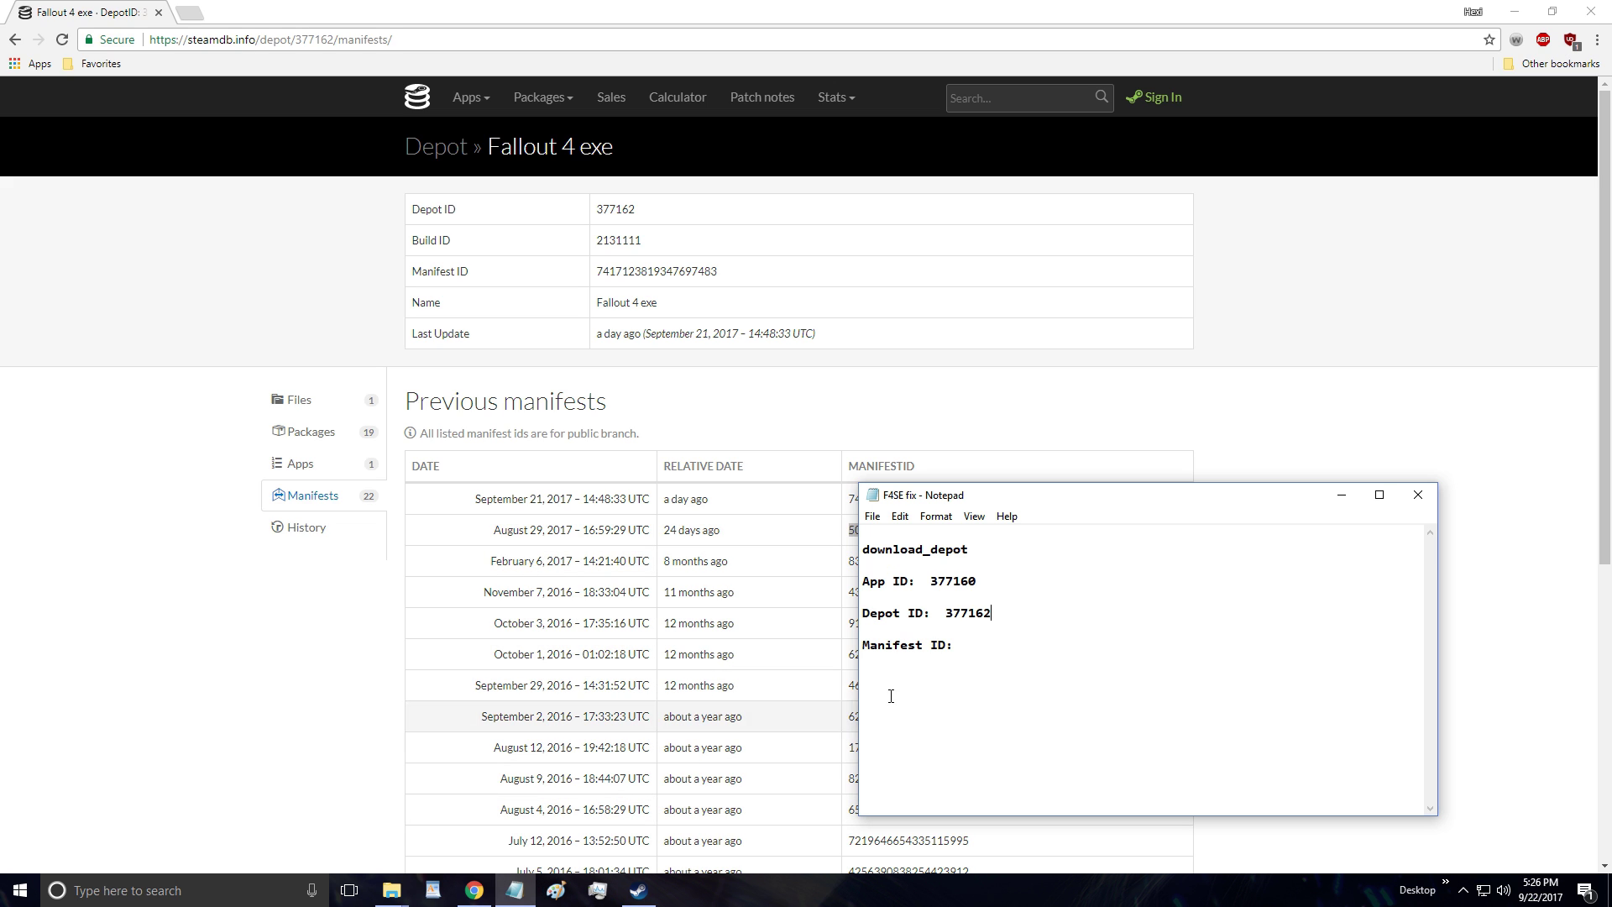
{"action": "right_click", "coordinate": [985, 649]}
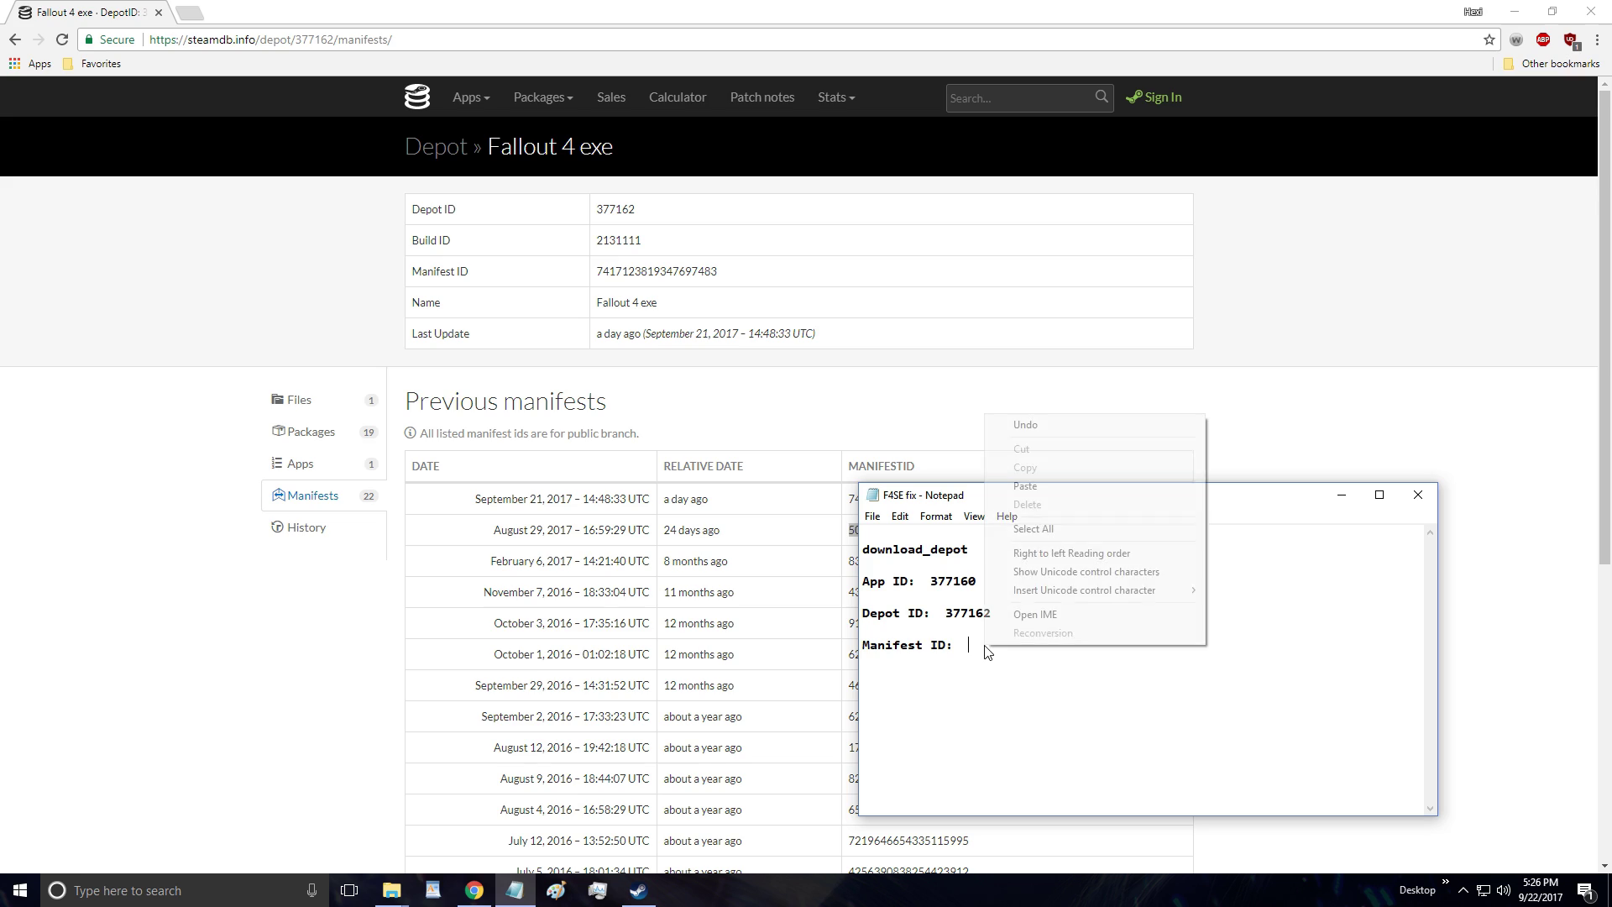
{"action": "left_click", "coordinate": [1057, 491]}
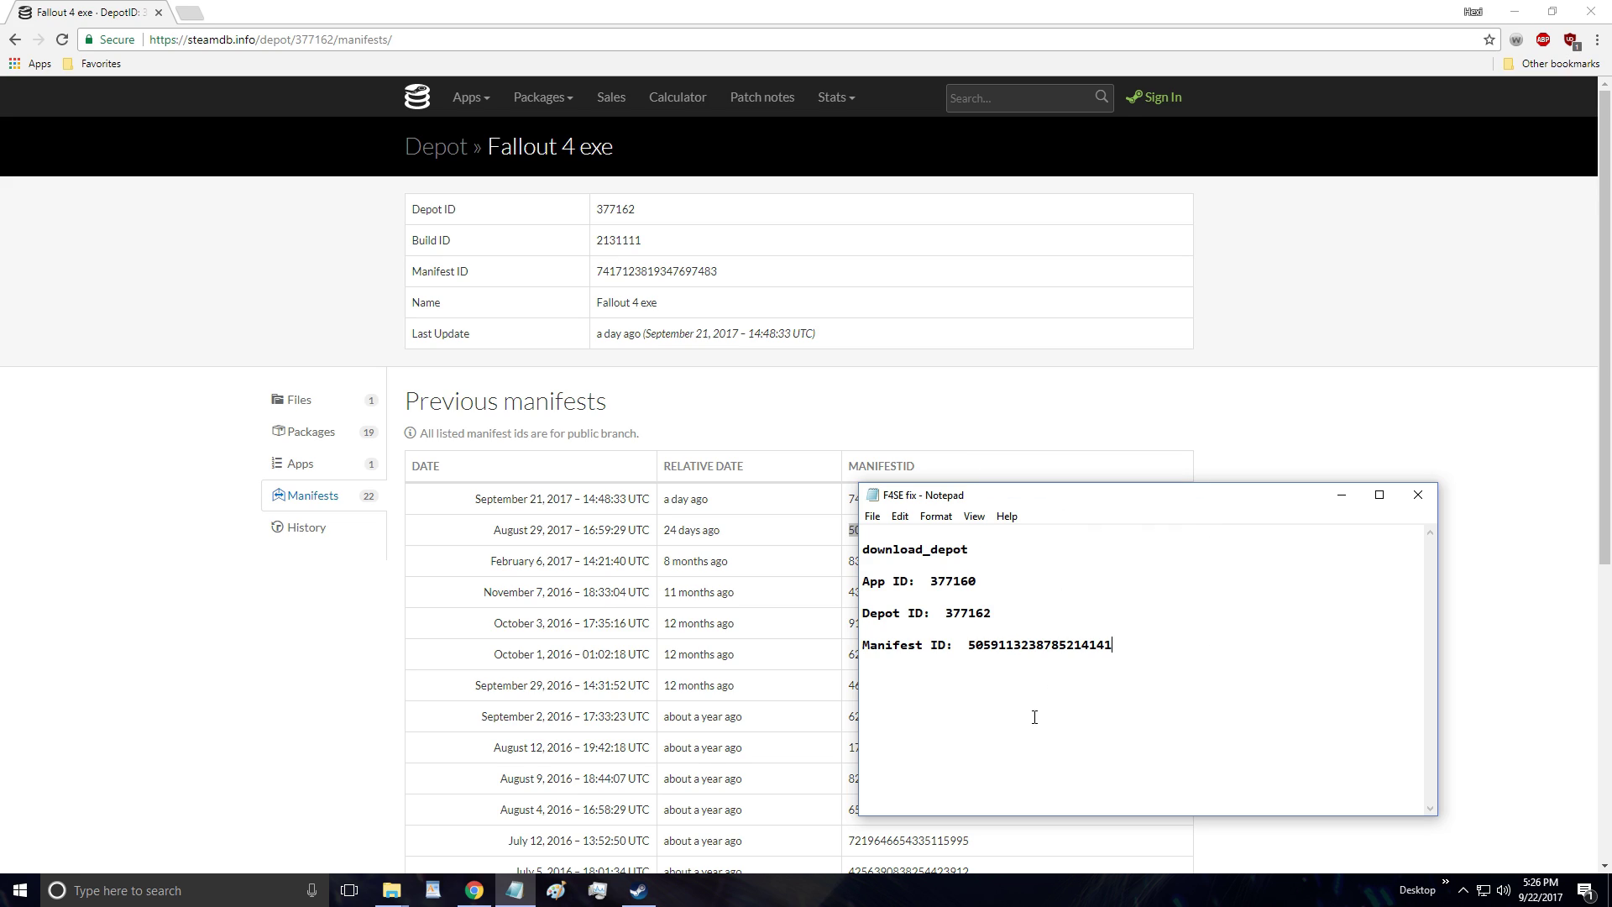
Check the Steam desktop shortcut's target for the -console launch option and close its properties without saving.
{"action": "left_click", "coordinate": [1515, 12]}
{"action": "left_click", "coordinate": [773, 302]}
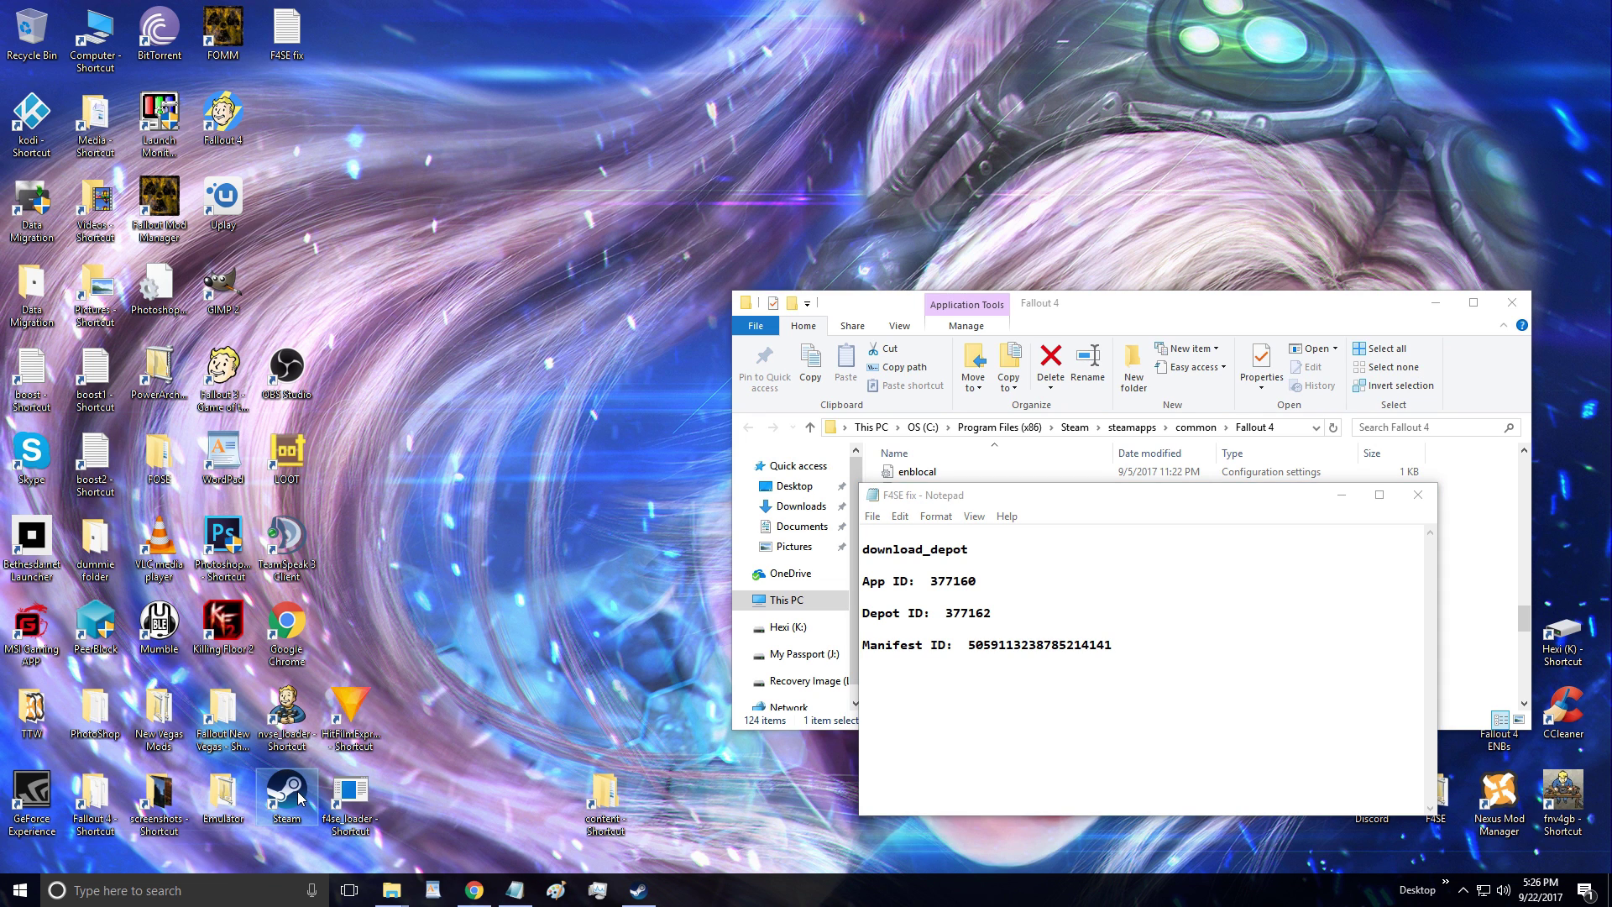
{"action": "right_click", "coordinate": [300, 797]}
{"action": "left_click", "coordinate": [336, 779]}
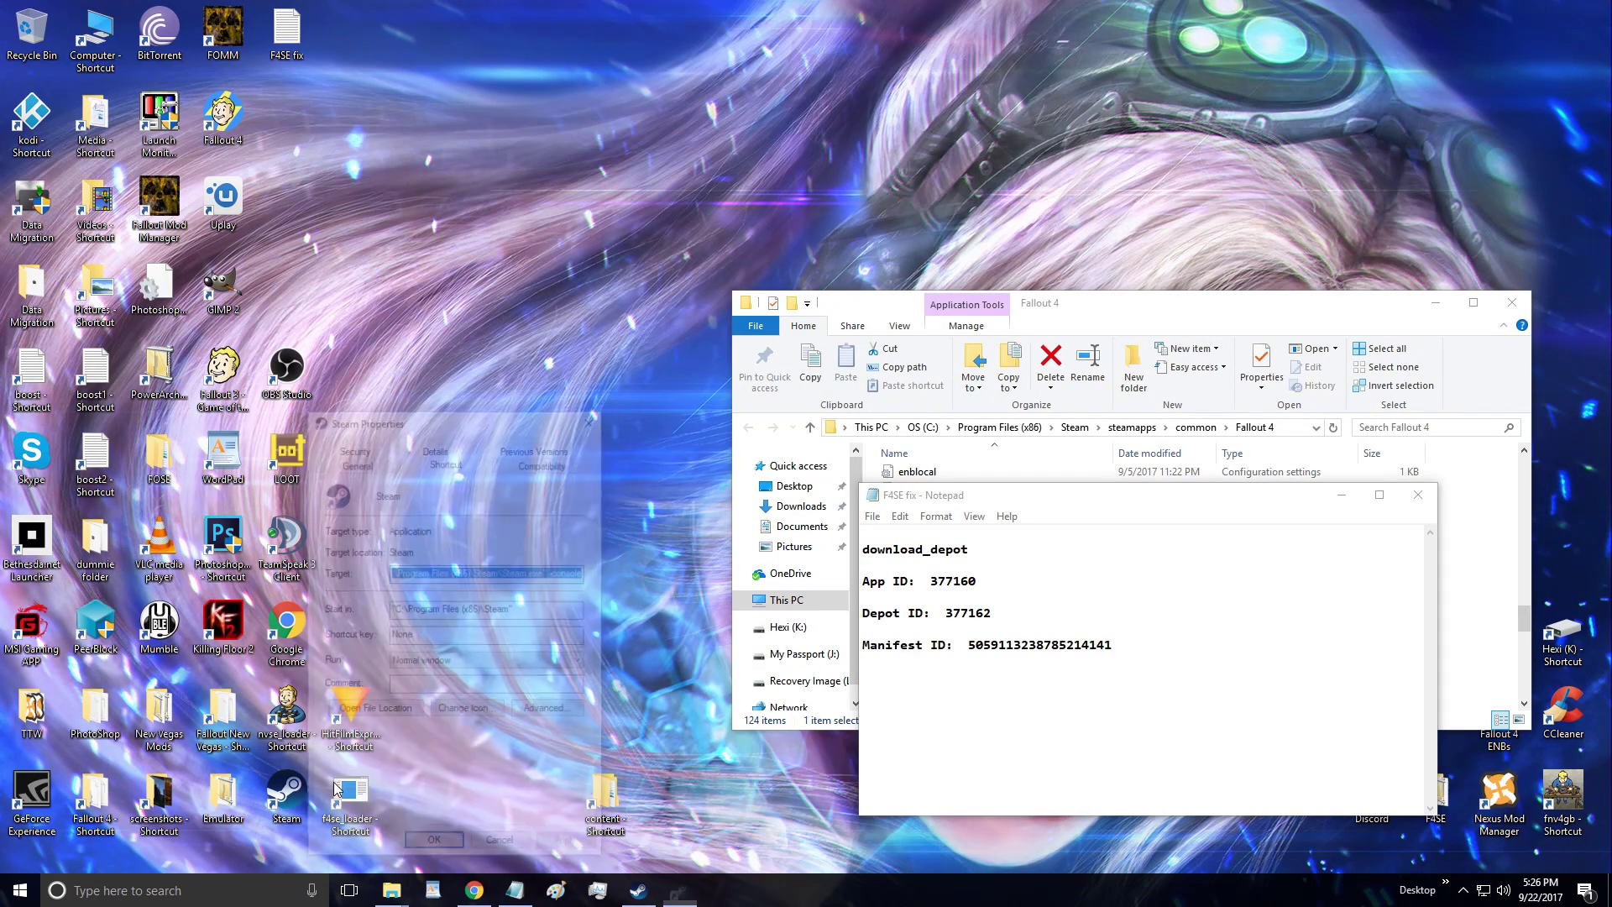
{"action": "left_click", "coordinate": [554, 572]}
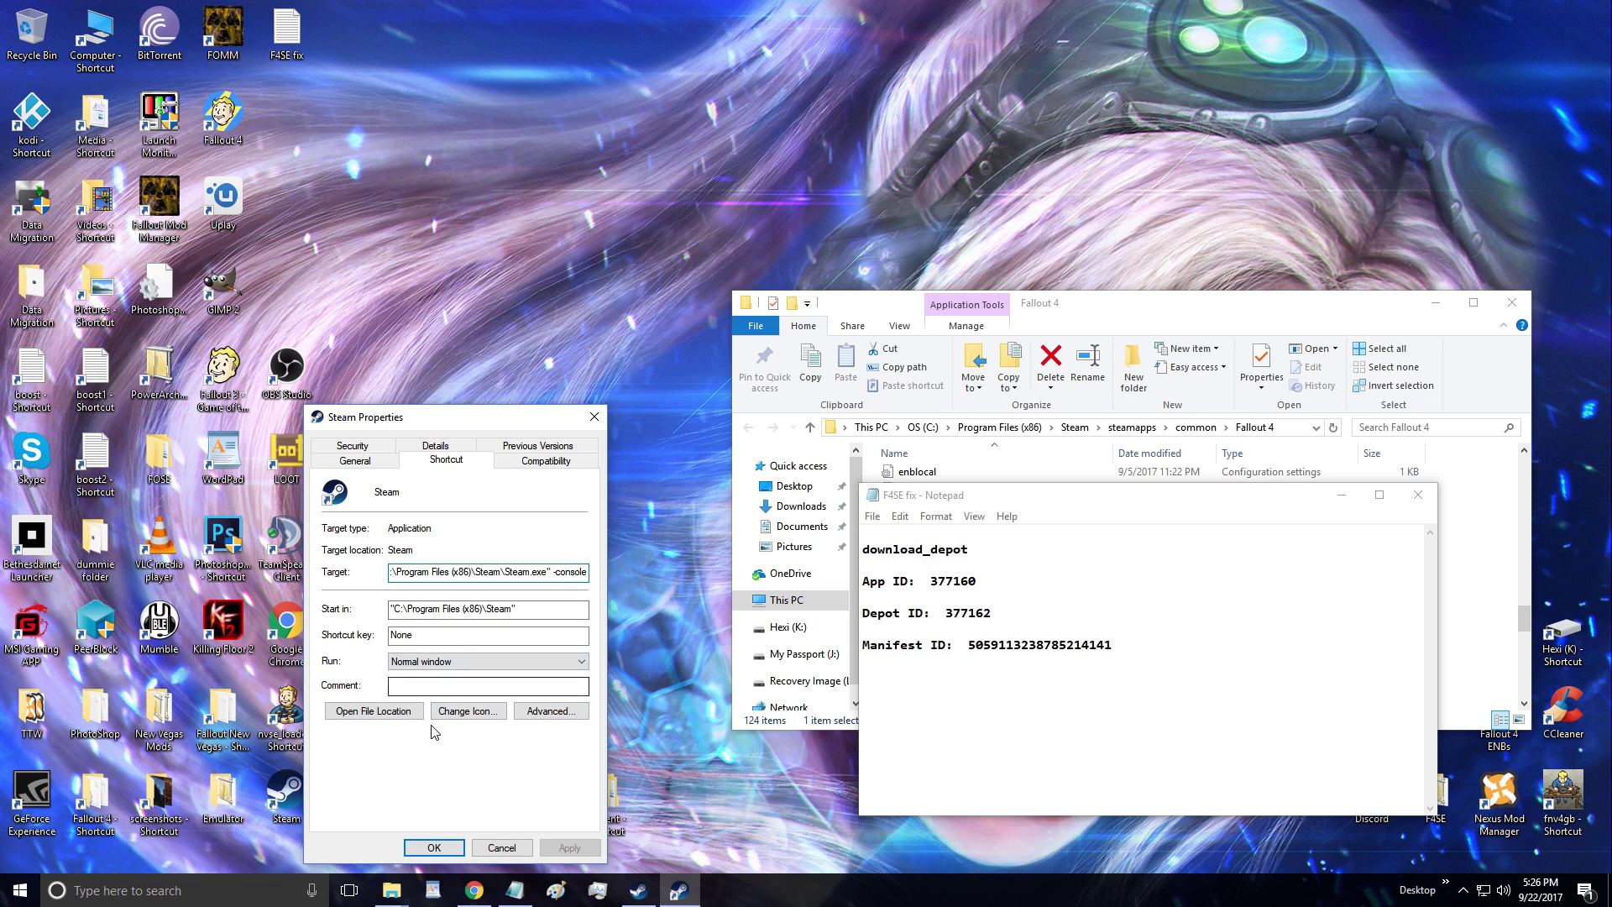
{"action": "left_click", "coordinate": [504, 847]}
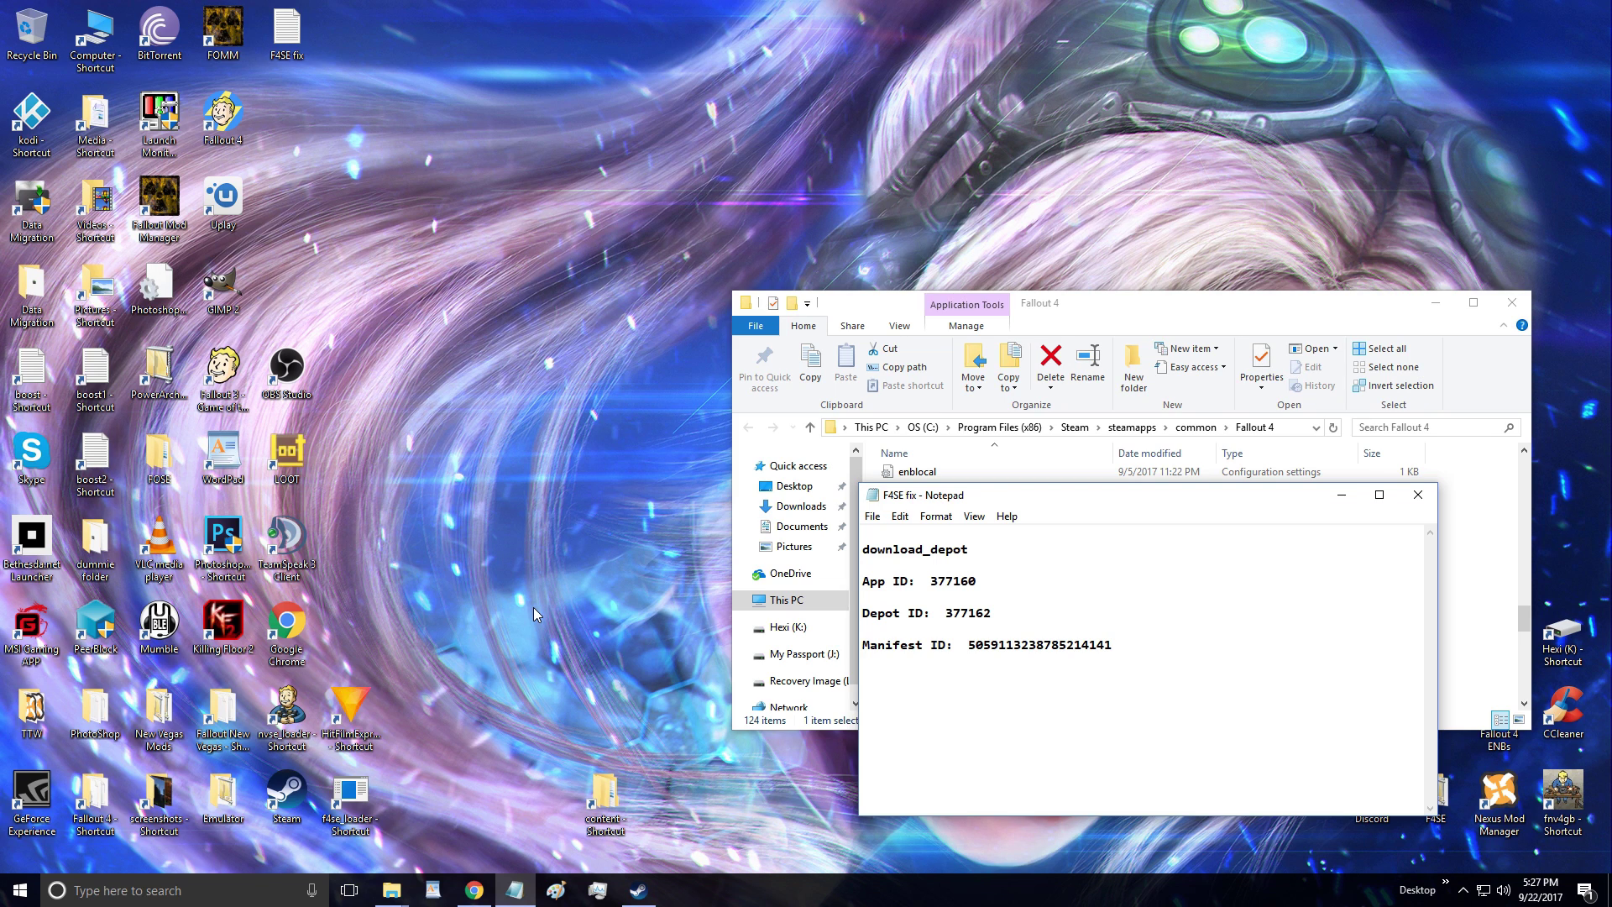
Switch to Steam and enter the download_depot command copied from the note in its console command line.
{"action": "left_click", "coordinate": [638, 890]}
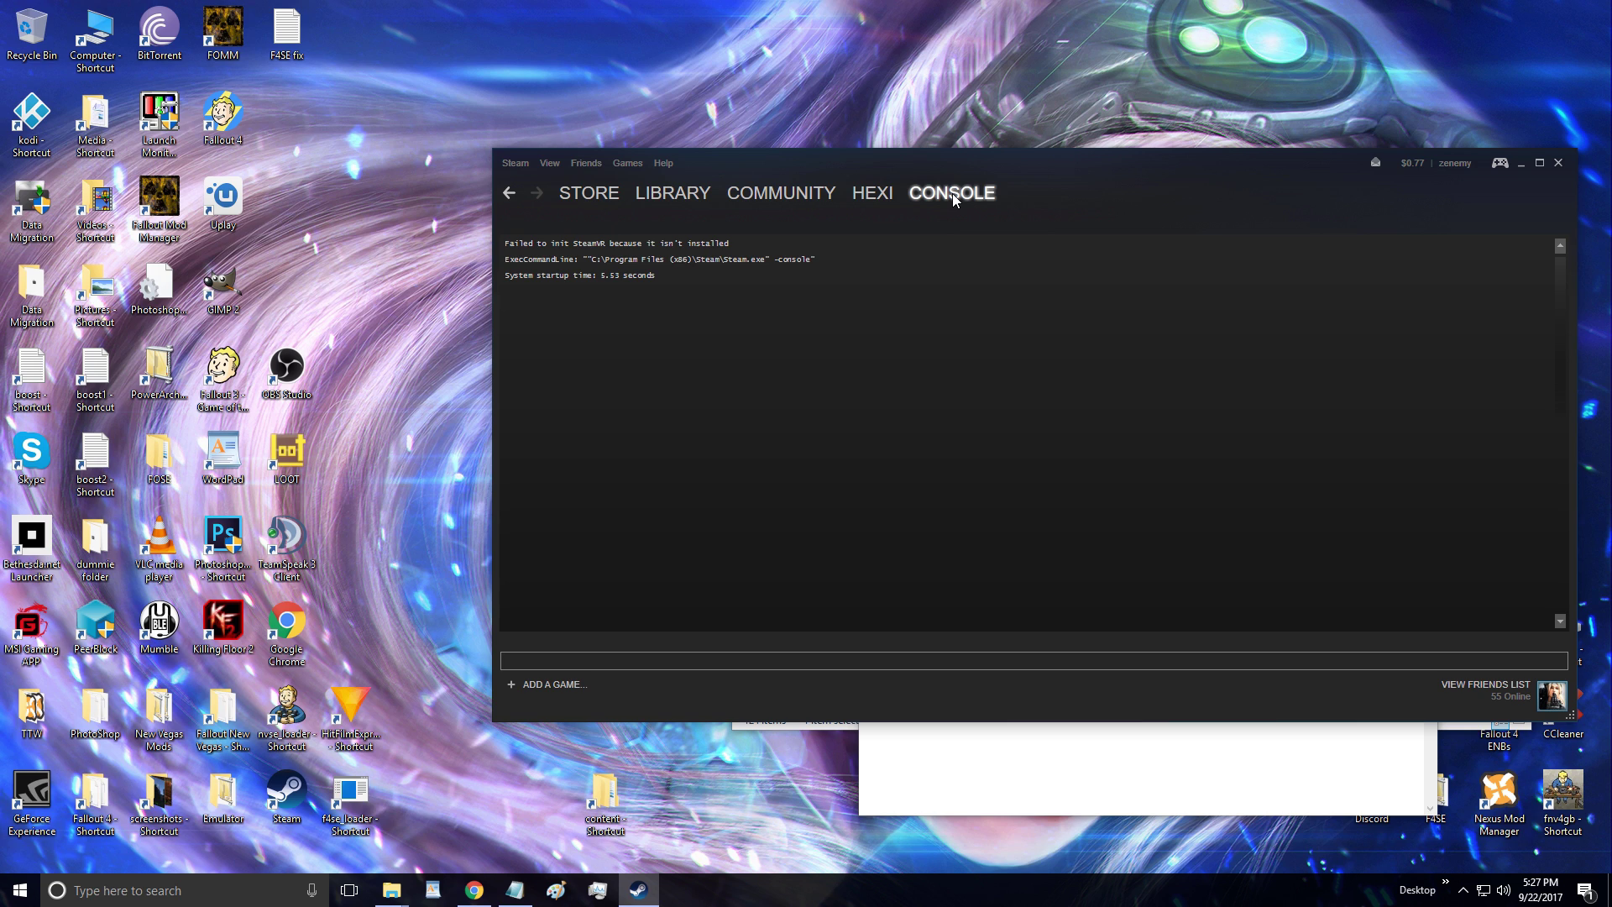
{"action": "left_click", "coordinate": [514, 890]}
{"action": "left_click_drag", "start_coordinate": [982, 554], "coordinate": [863, 550]}
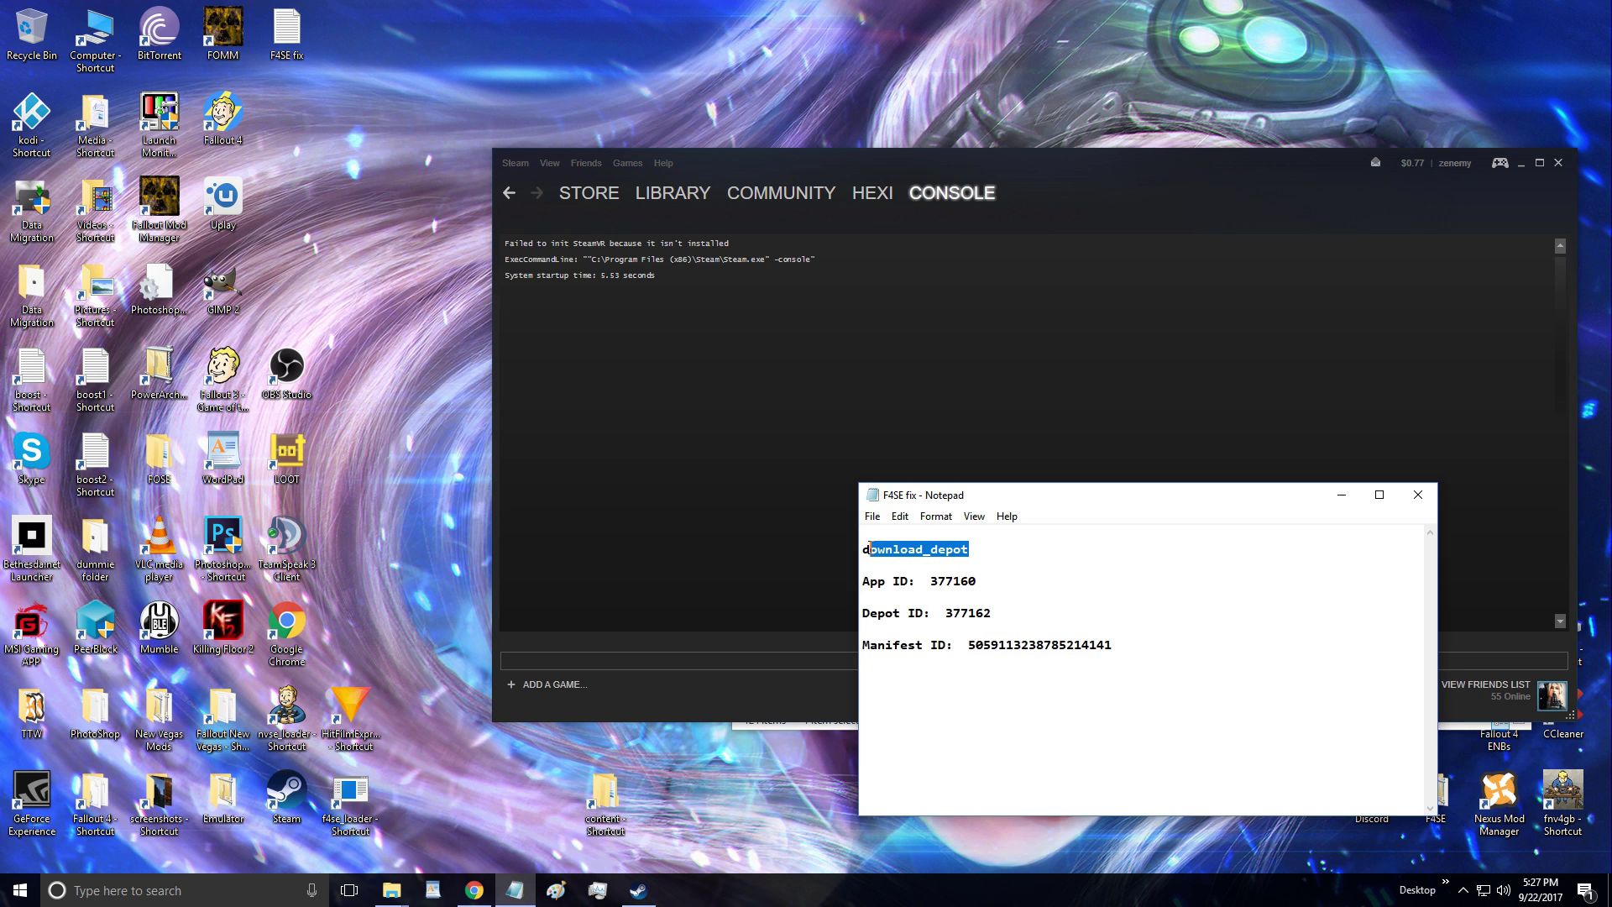
{"action": "right_click", "coordinate": [928, 551]}
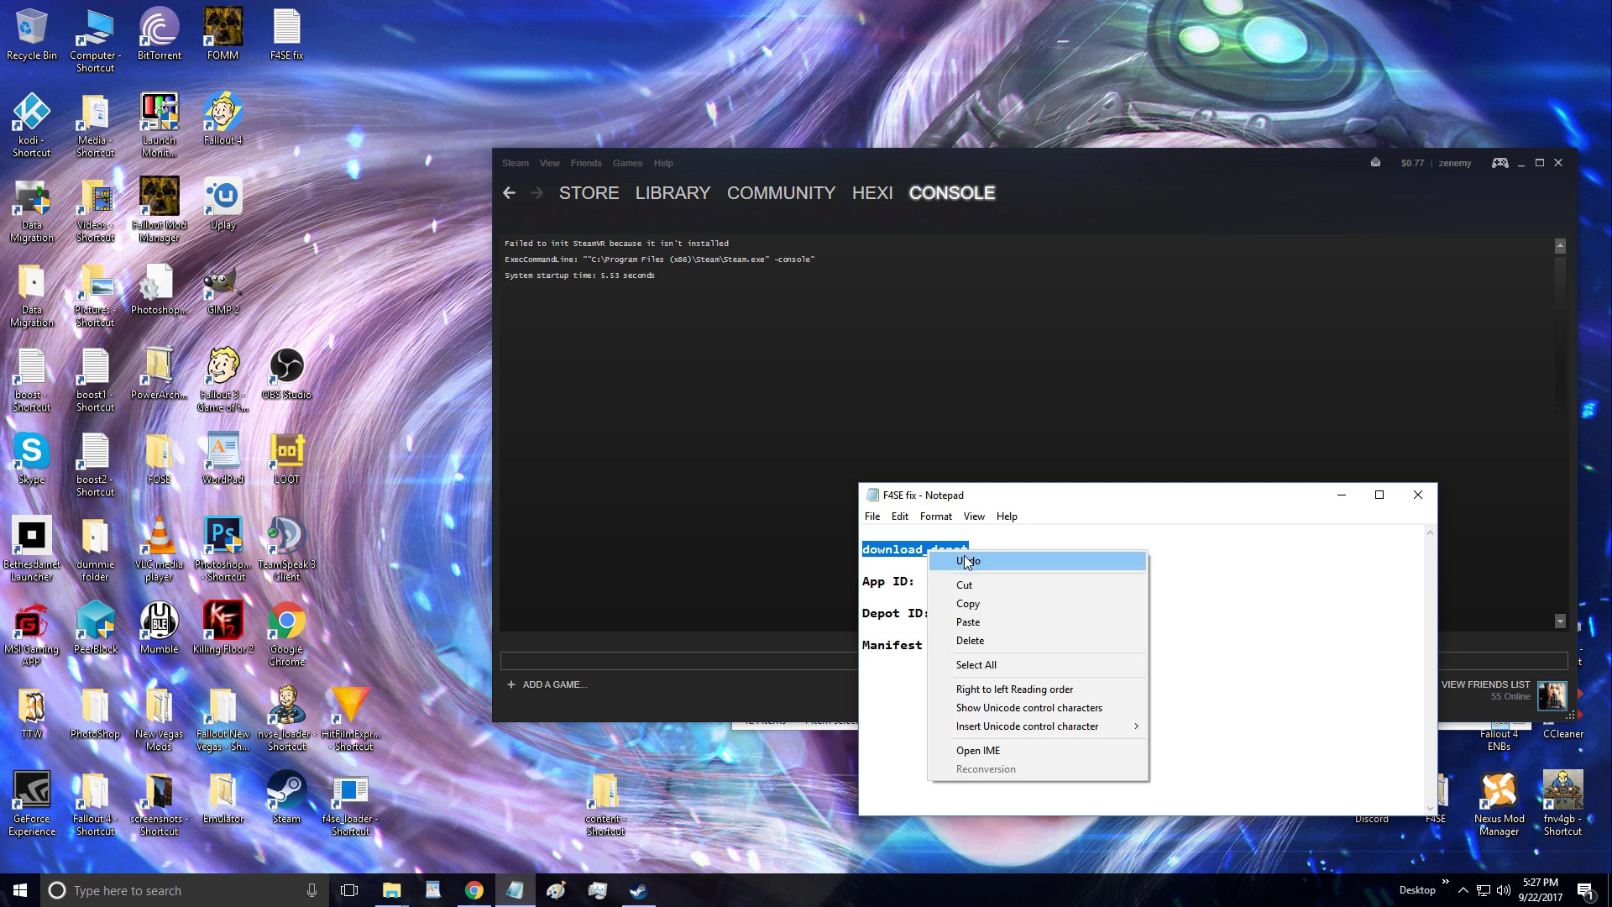
{"action": "left_click", "coordinate": [968, 604]}
{"action": "left_click", "coordinate": [612, 661]}
{"action": "key", "text": "ctrl+v"}
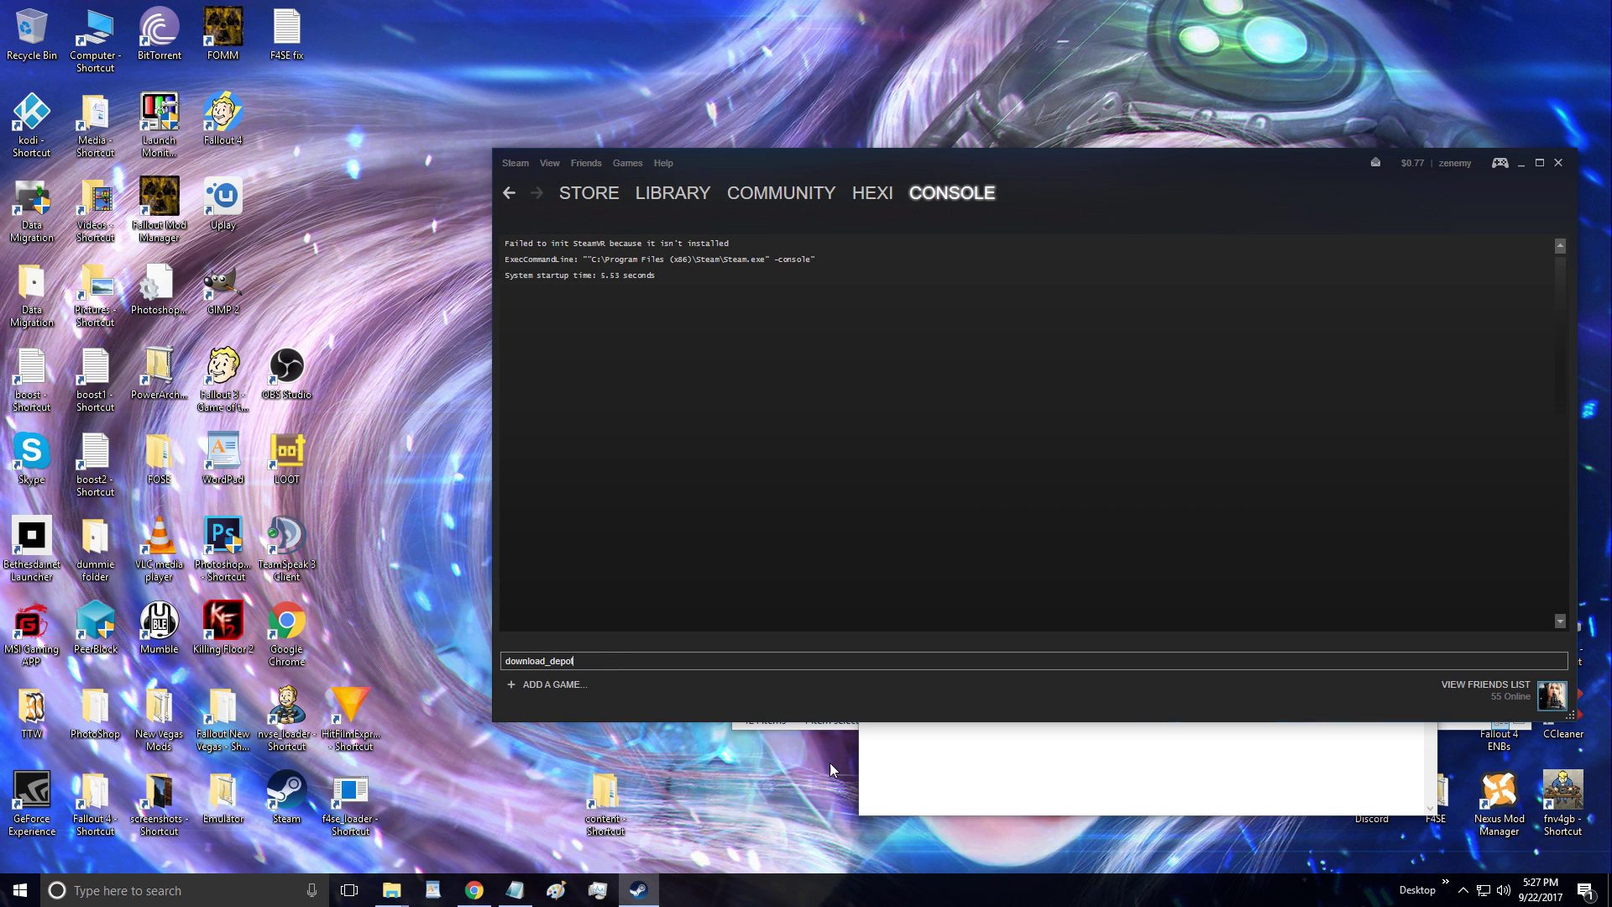
Append the app ID 377160 from the note to the download_depot command in the Steam console.
{"action": "left_click", "coordinate": [874, 784]}
{"action": "left_click_drag", "start_coordinate": [930, 581], "coordinate": [976, 580]}
{"action": "right_click", "coordinate": [968, 578]}
{"action": "left_click", "coordinate": [1012, 634]}
{"action": "left_click", "coordinate": [659, 663]}
{"action": "key", "text": "ctrl+v"}
Append the depot ID 377162 from the note after the app ID in the Steam console command.
{"action": "left_click", "coordinate": [963, 739]}
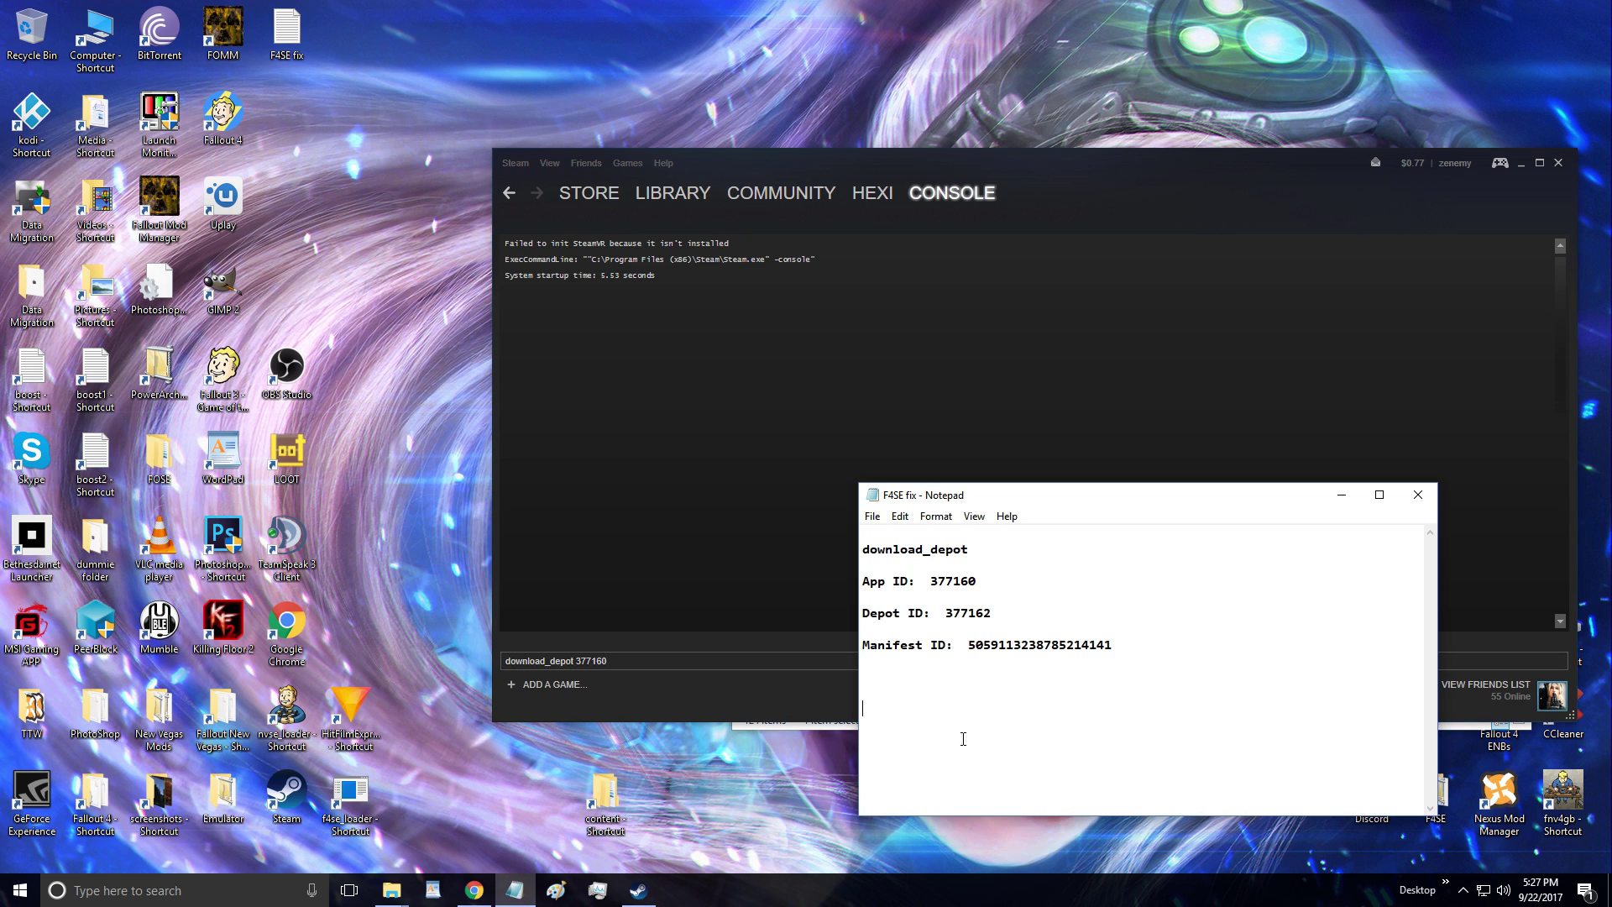
{"action": "left_click_drag", "start_coordinate": [943, 612], "coordinate": [1000, 612]}
{"action": "right_click", "coordinate": [980, 608]}
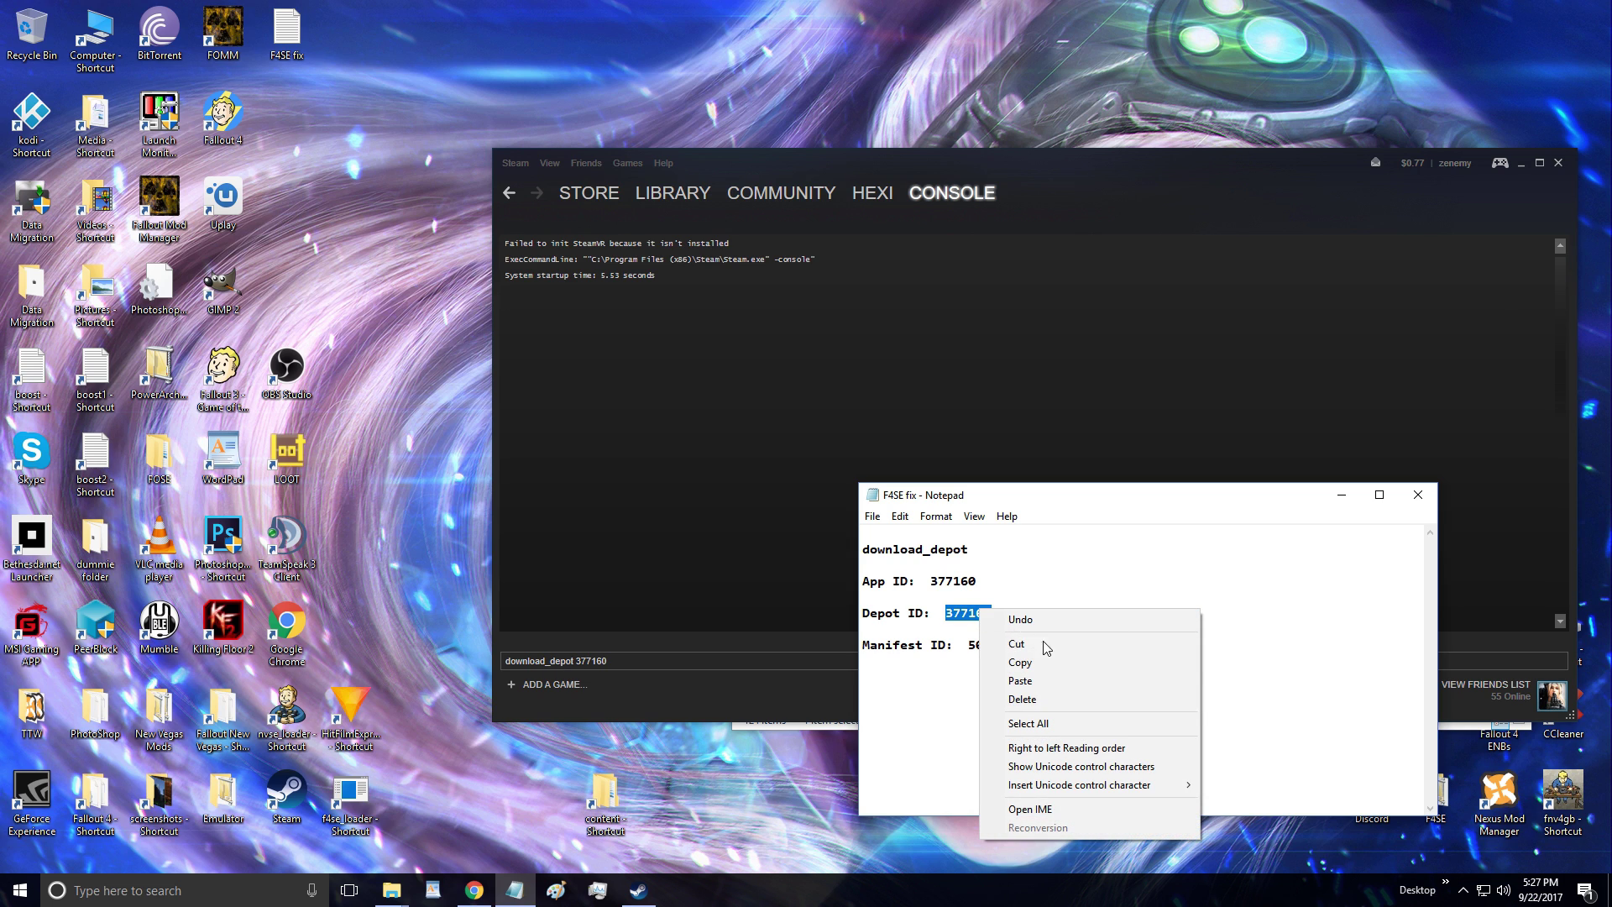
{"action": "left_click", "coordinate": [1054, 663]}
{"action": "left_click", "coordinate": [649, 662]}
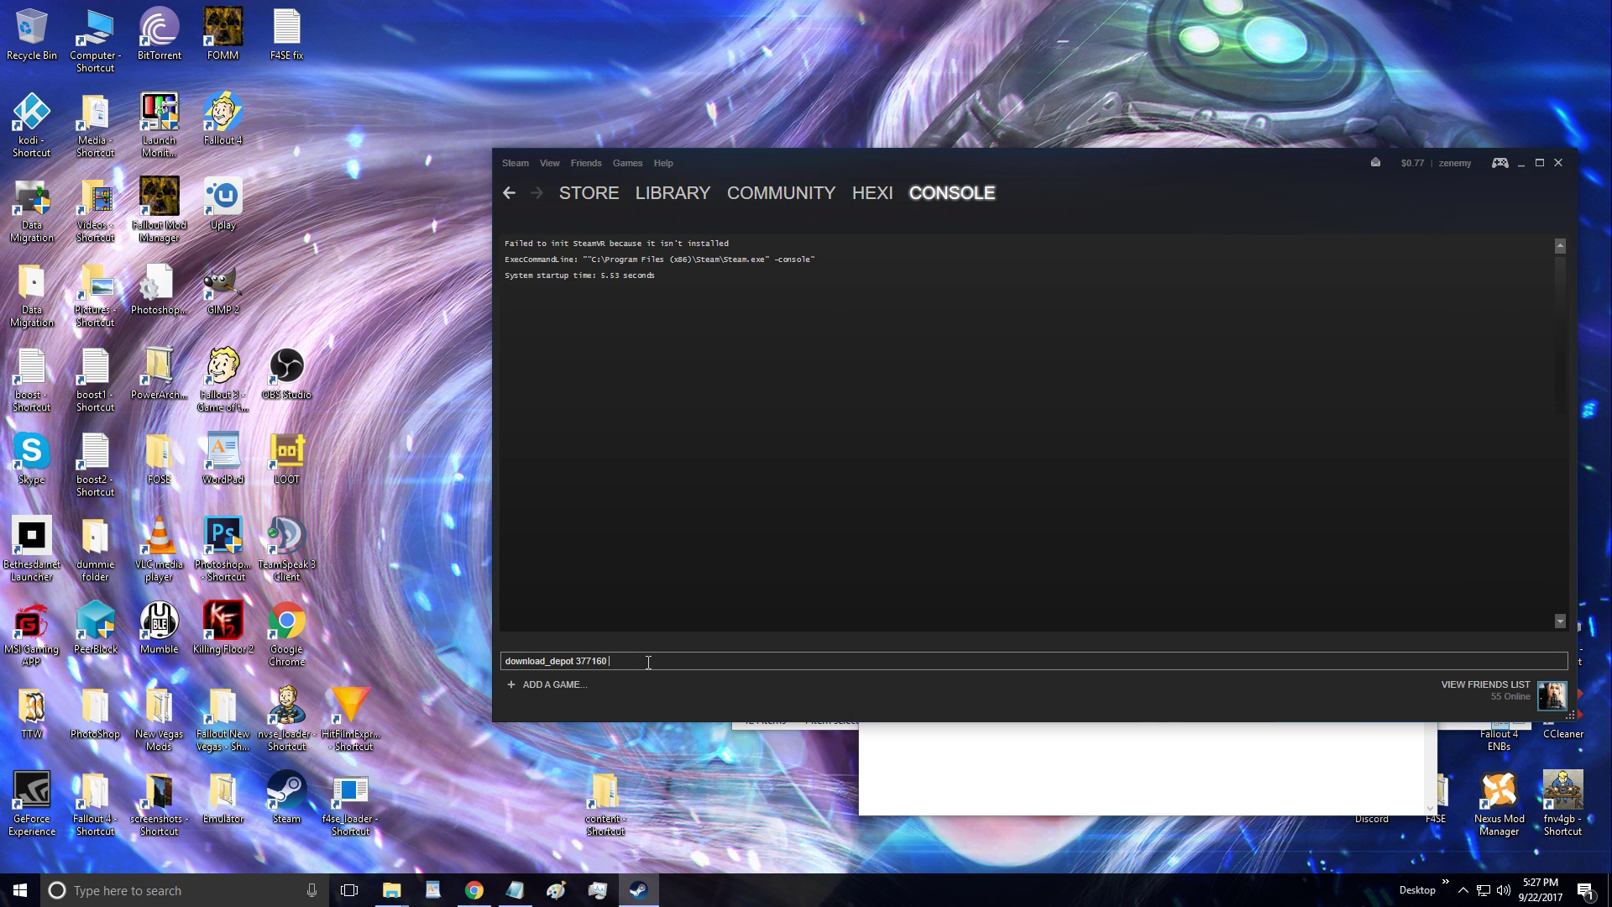
{"action": "key", "text": "ctrl+v"}
{"action": "left_click", "coordinate": [947, 781]}
{"action": "left_click_drag", "start_coordinate": [967, 645], "coordinate": [1114, 646]}
{"action": "right_click", "coordinate": [1119, 648]}
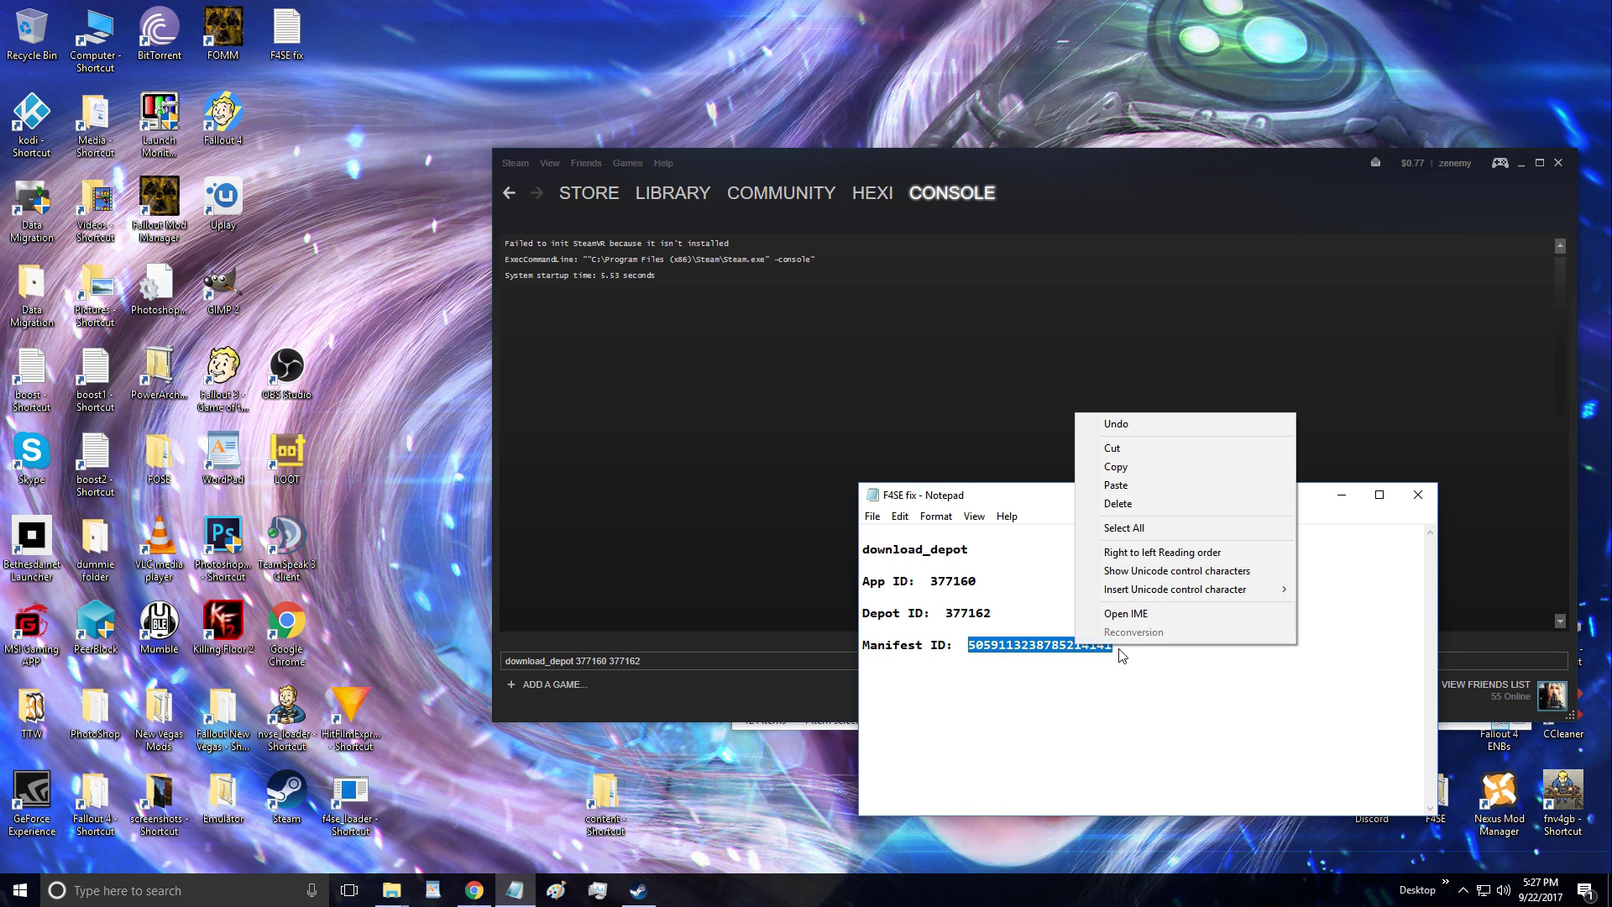
{"action": "left_click", "coordinate": [1125, 467]}
{"action": "left_click", "coordinate": [708, 662]}
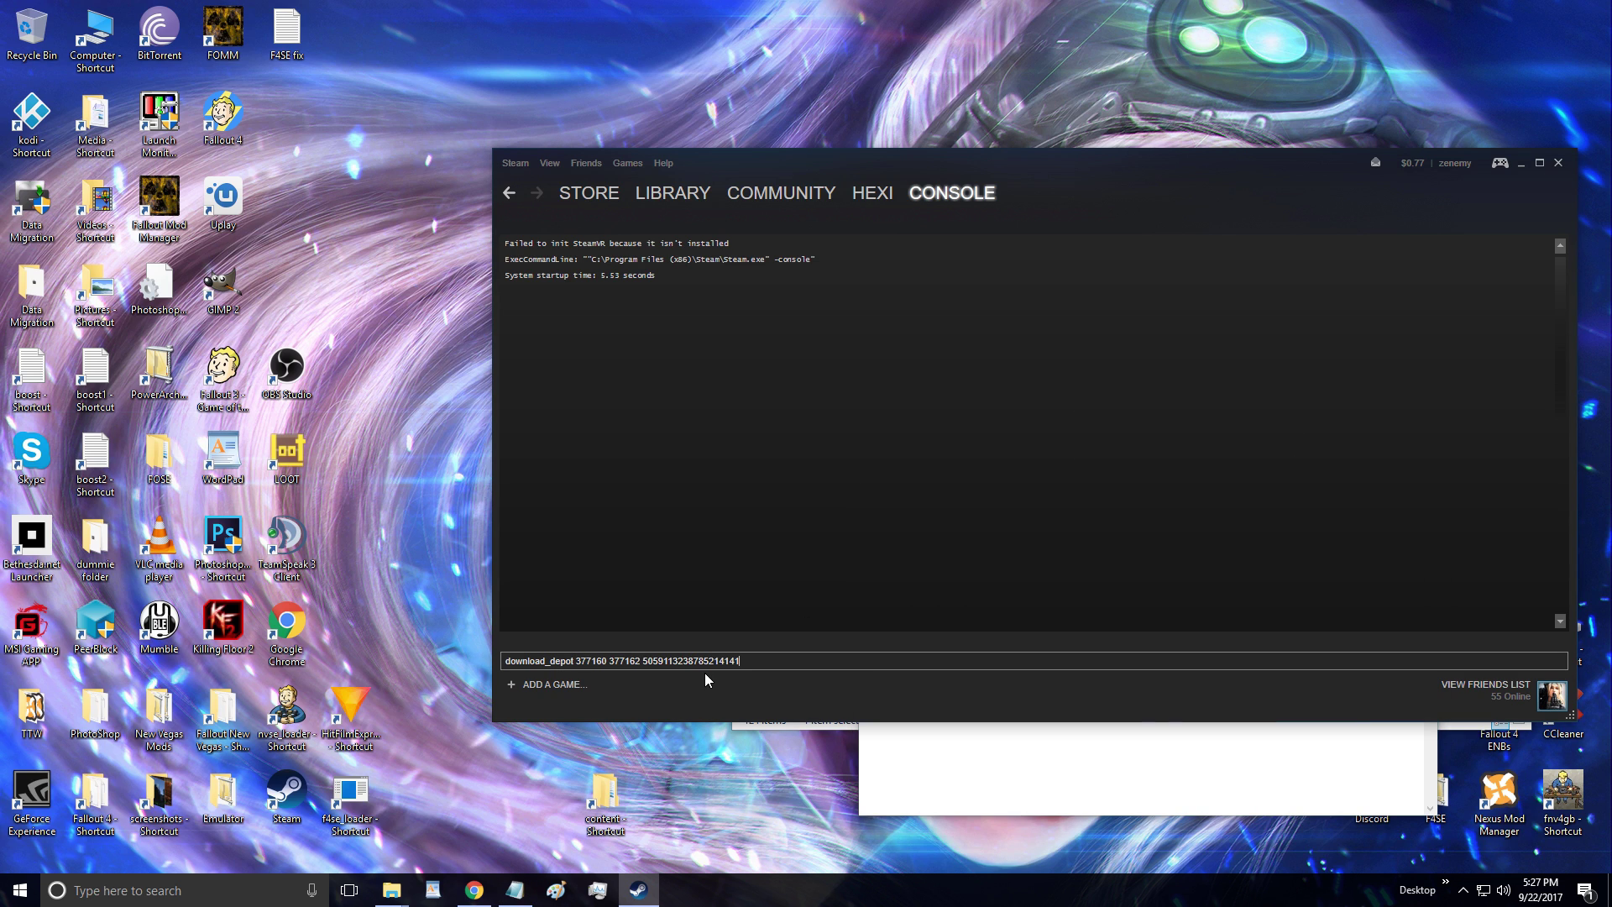
{"action": "key", "text": "Return"}
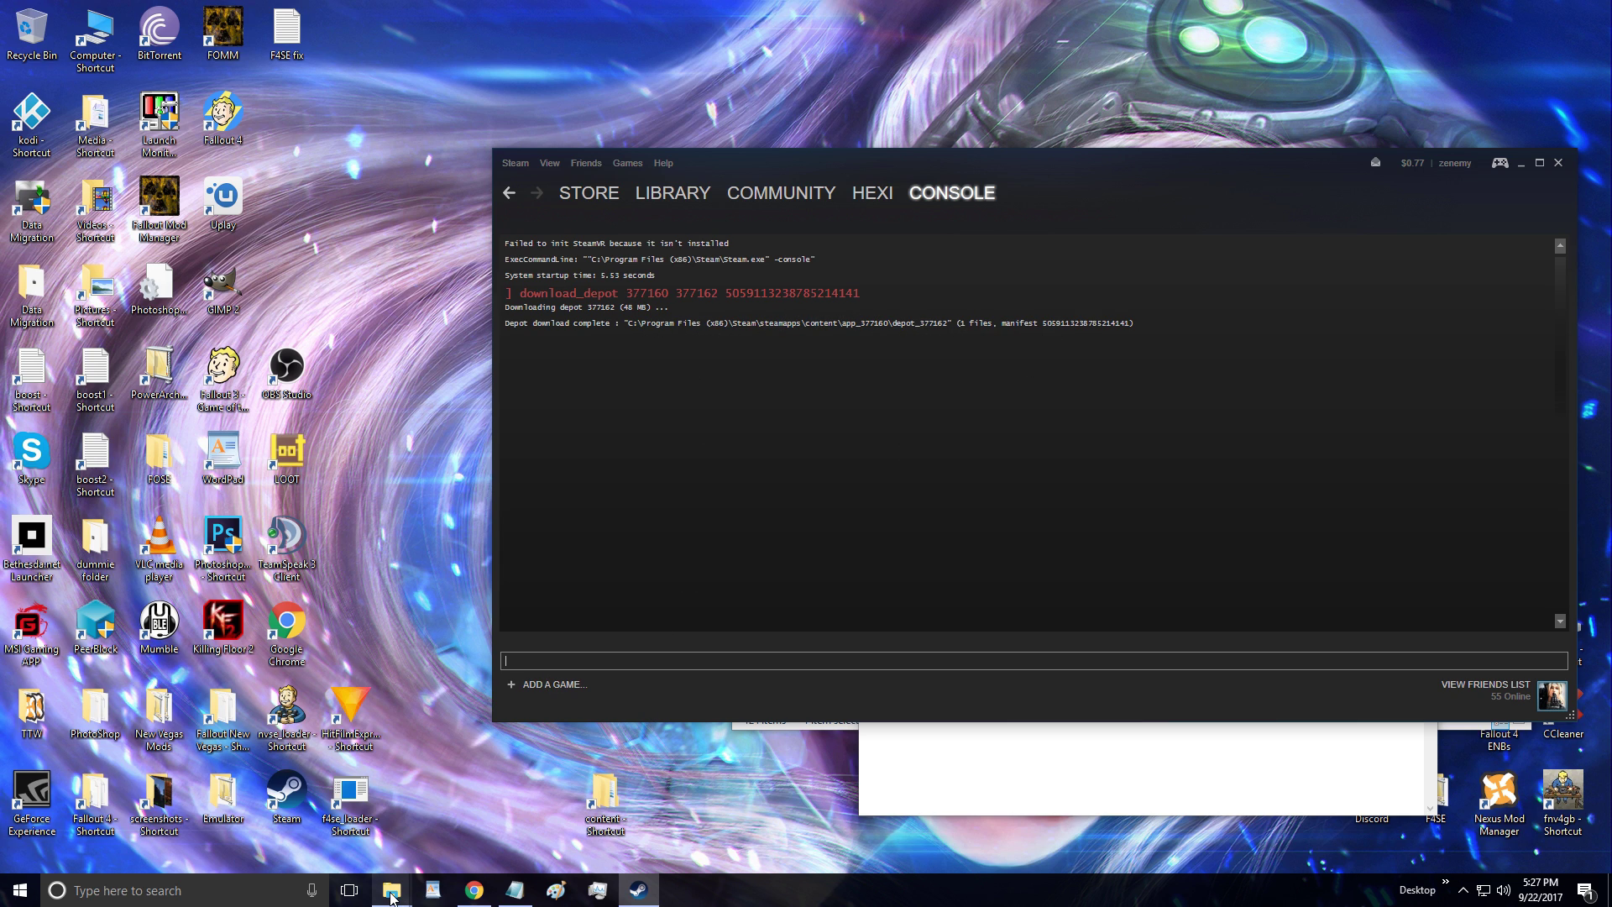
In the Steam content folder window, open app_377160 and its depot_377162 subfolder, and select the Fallout4 application.
{"action": "mouse_move", "coordinate": [391, 890]}
{"action": "left_click", "coordinate": [306, 843]}
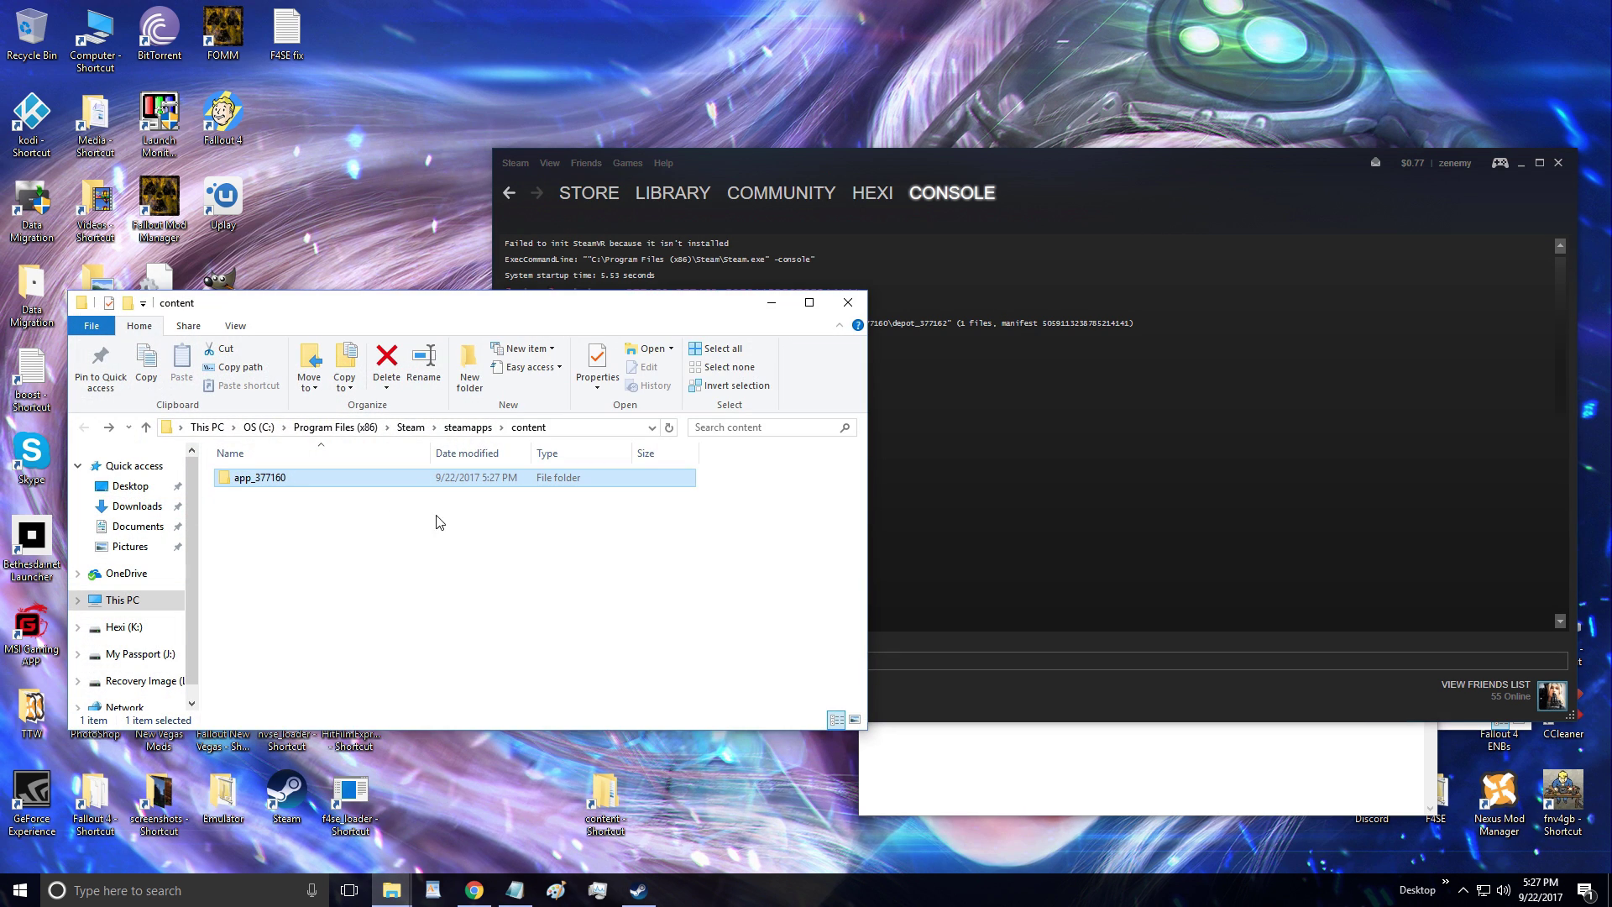
{"action": "double_click", "coordinate": [300, 481]}
{"action": "double_click", "coordinate": [297, 483]}
{"action": "left_click", "coordinate": [297, 484]}
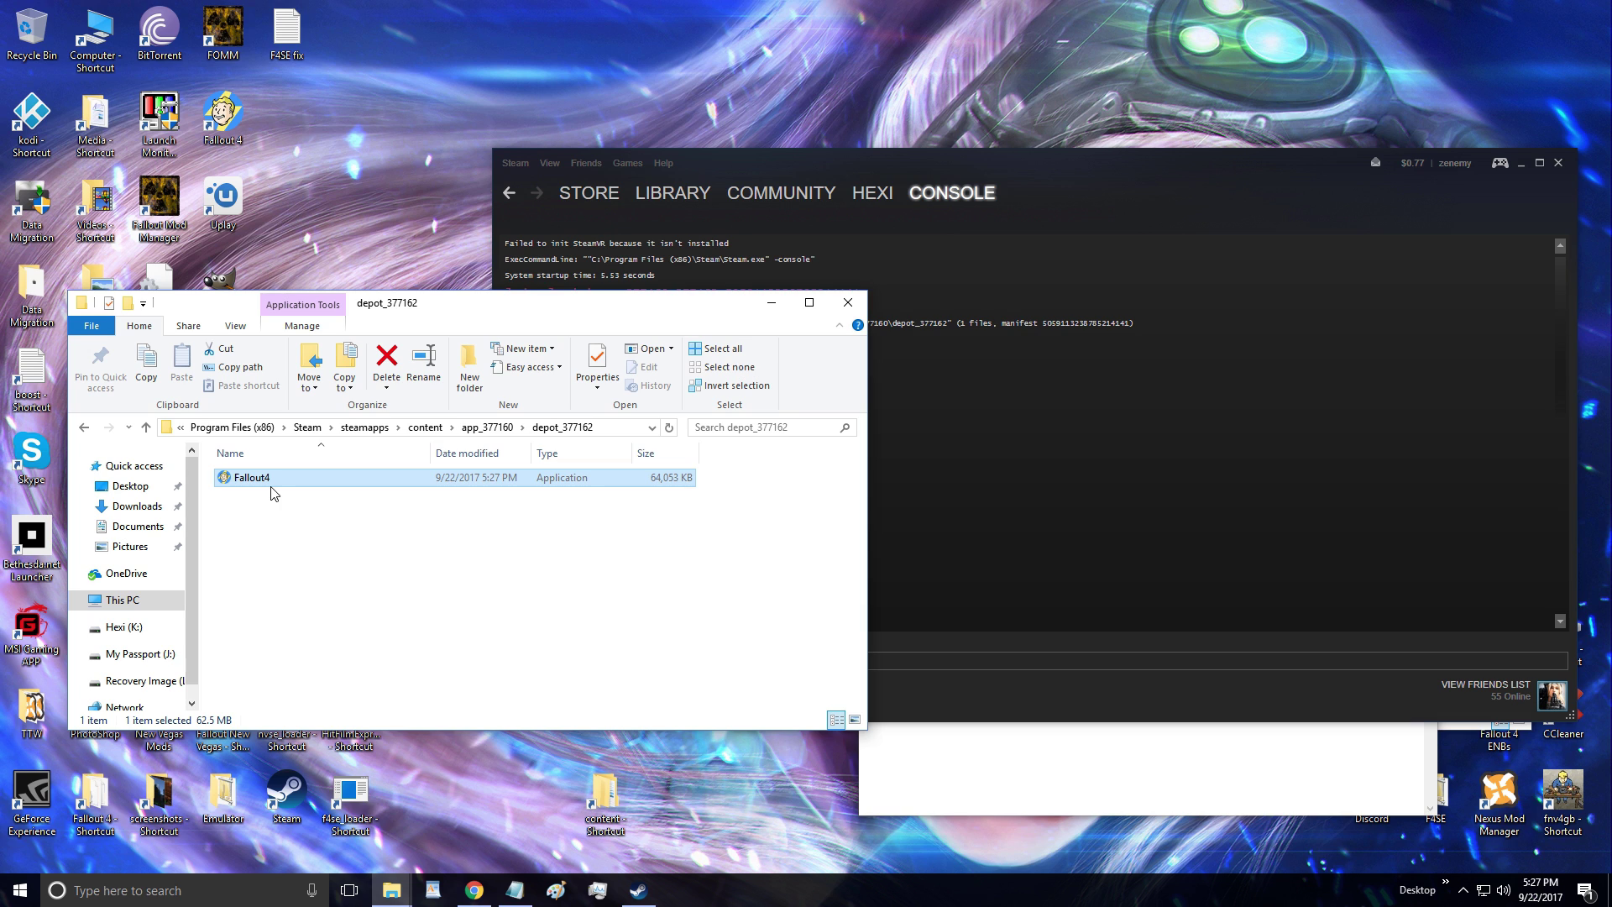
Bring the Fallout 4 game folder window forward beside the depot_377162 window, with its existing Fallout4 application in view.
{"action": "mouse_move", "coordinate": [392, 892]}
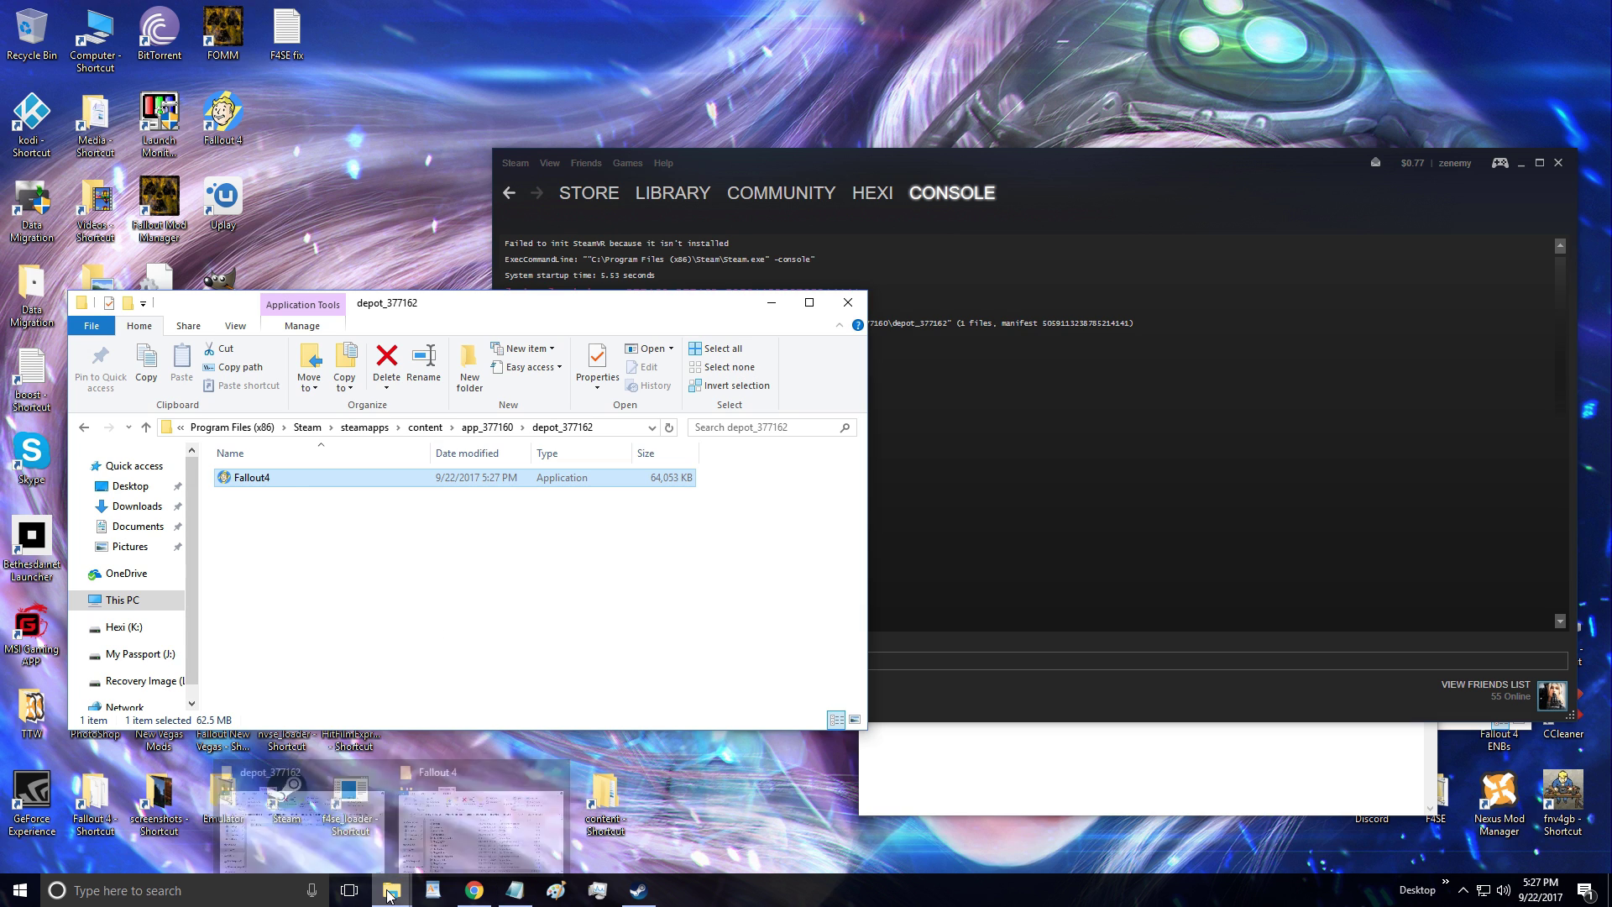
{"action": "left_click", "coordinate": [457, 824]}
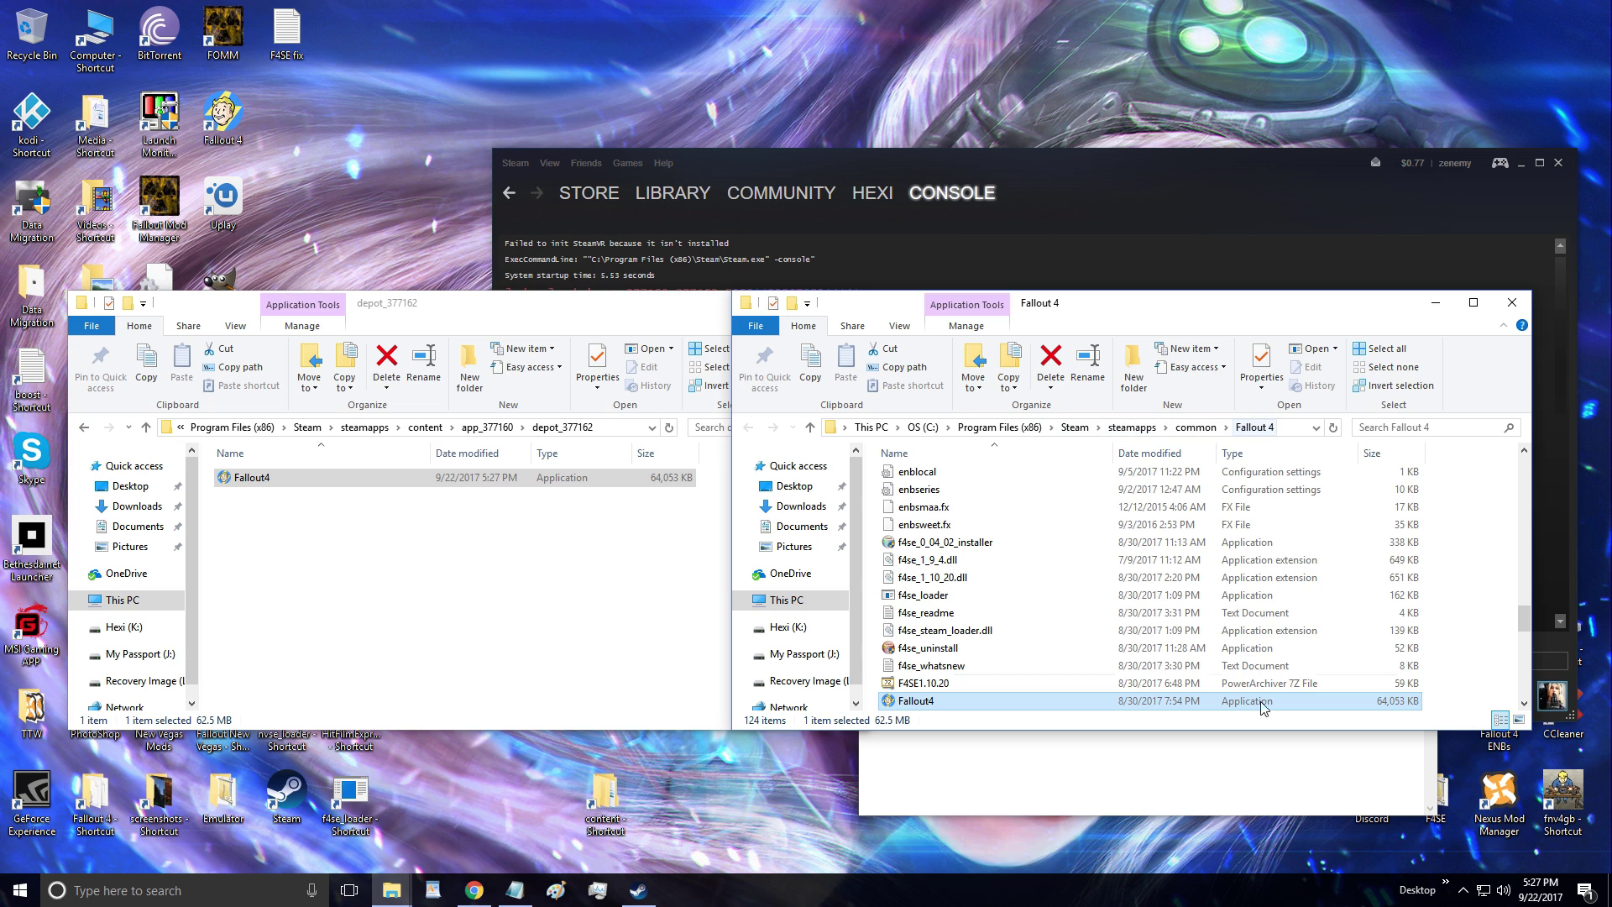
{"action": "mouse_move", "coordinate": [949, 707]}
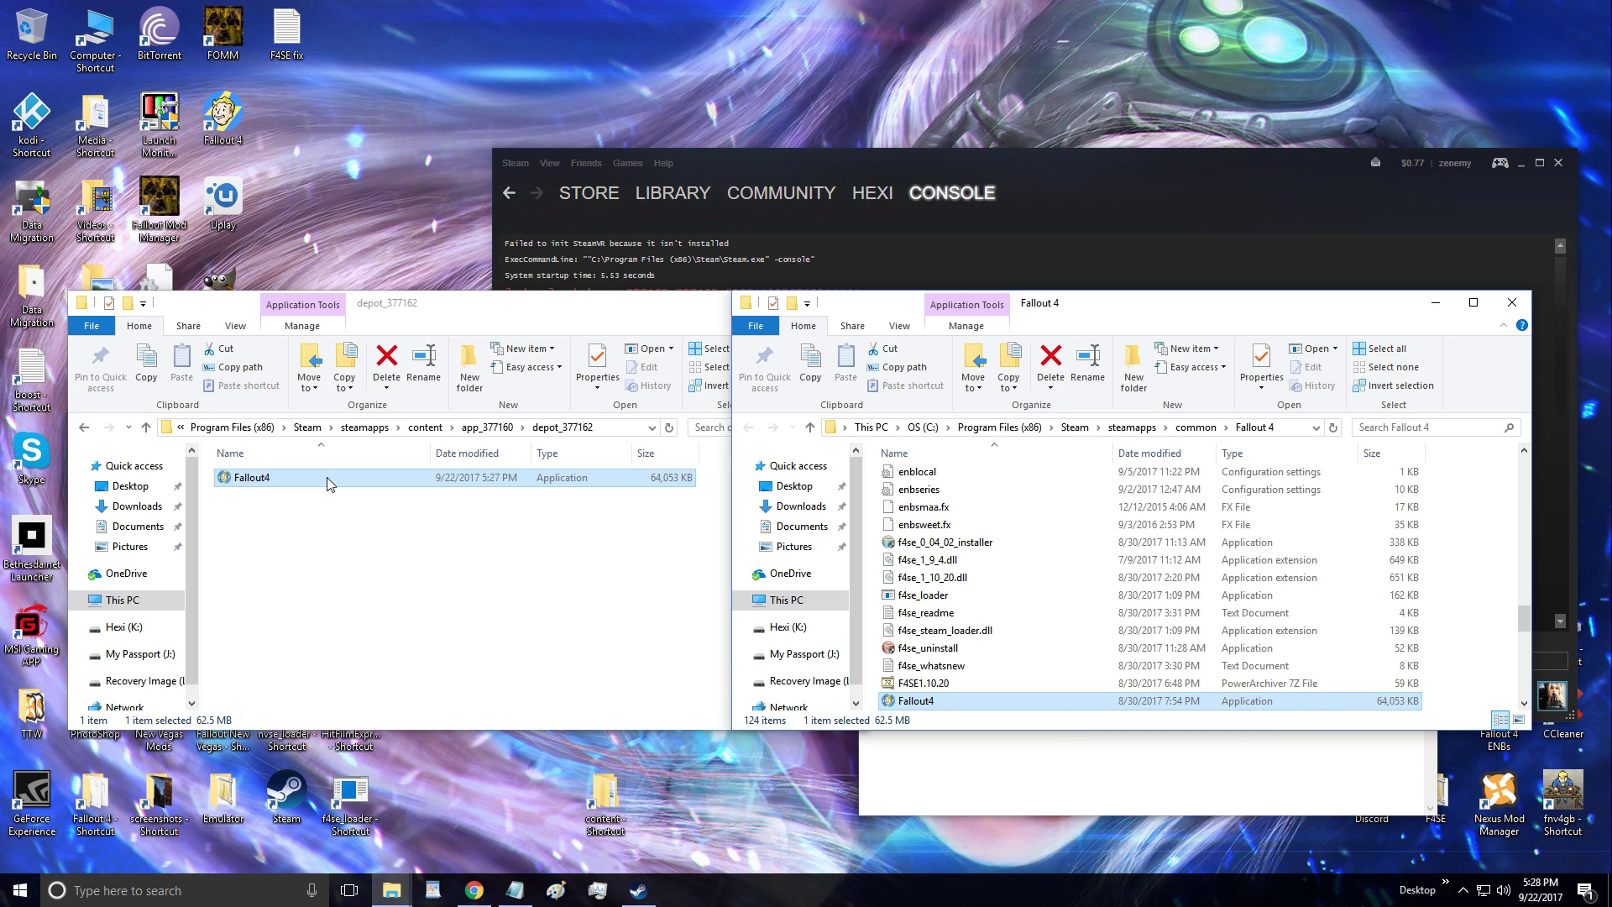
Try to move the downloaded Fallout4 application from depot_377162 into the Fallout 4 game folder, and cancel the file replacement.
{"action": "left_click_drag", "start_coordinate": [336, 480], "coordinate": [1471, 655]}
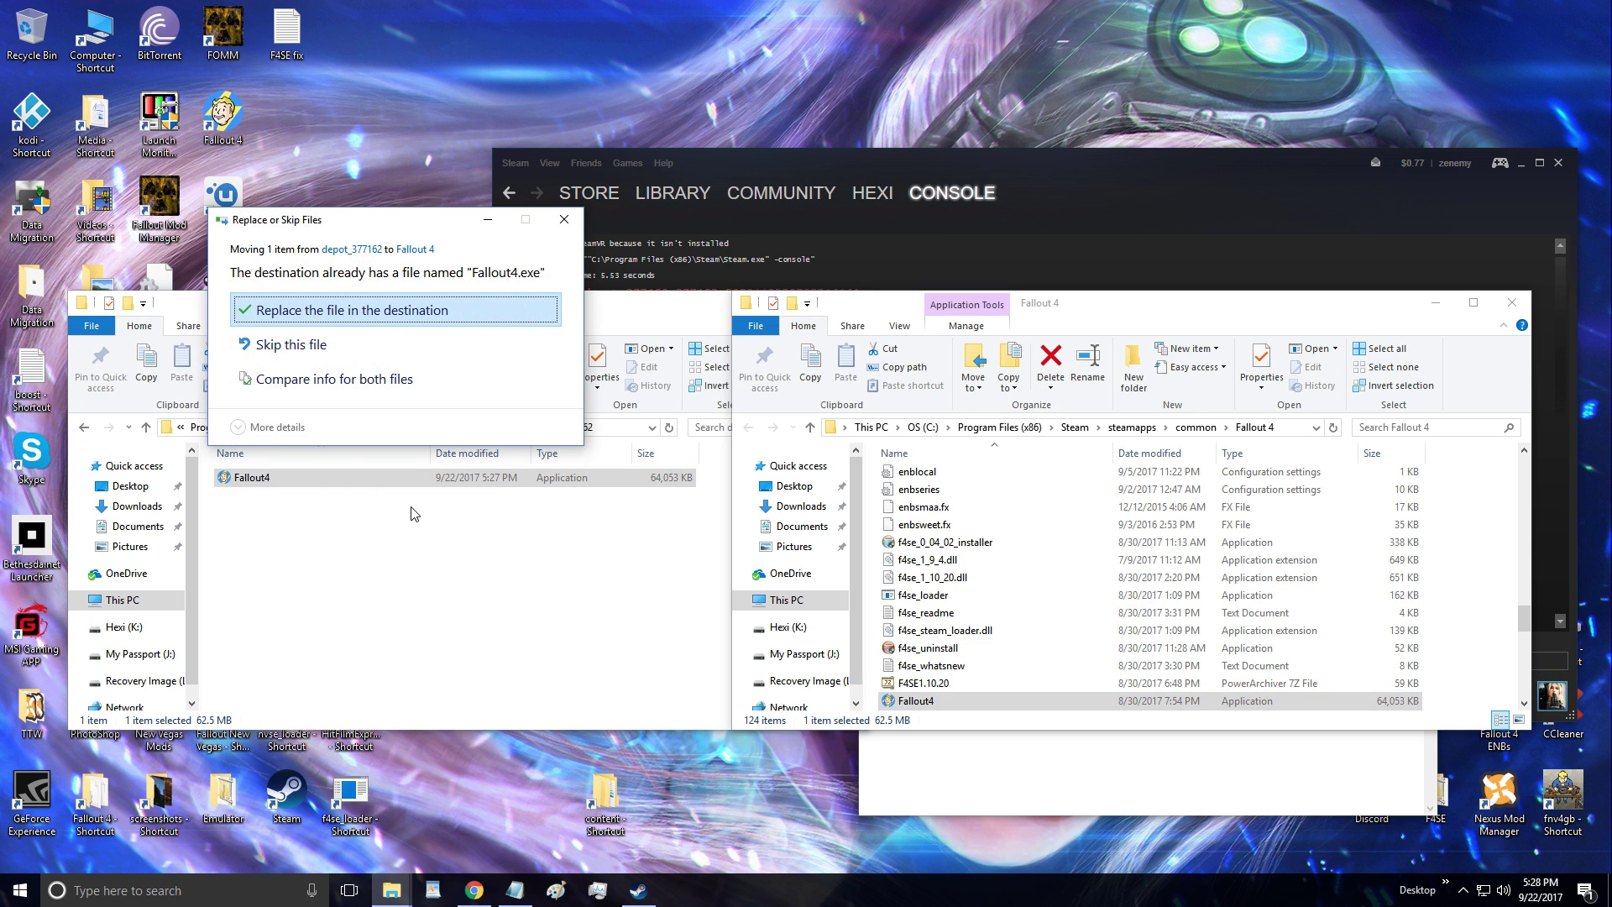
{"action": "left_click", "coordinate": [564, 219]}
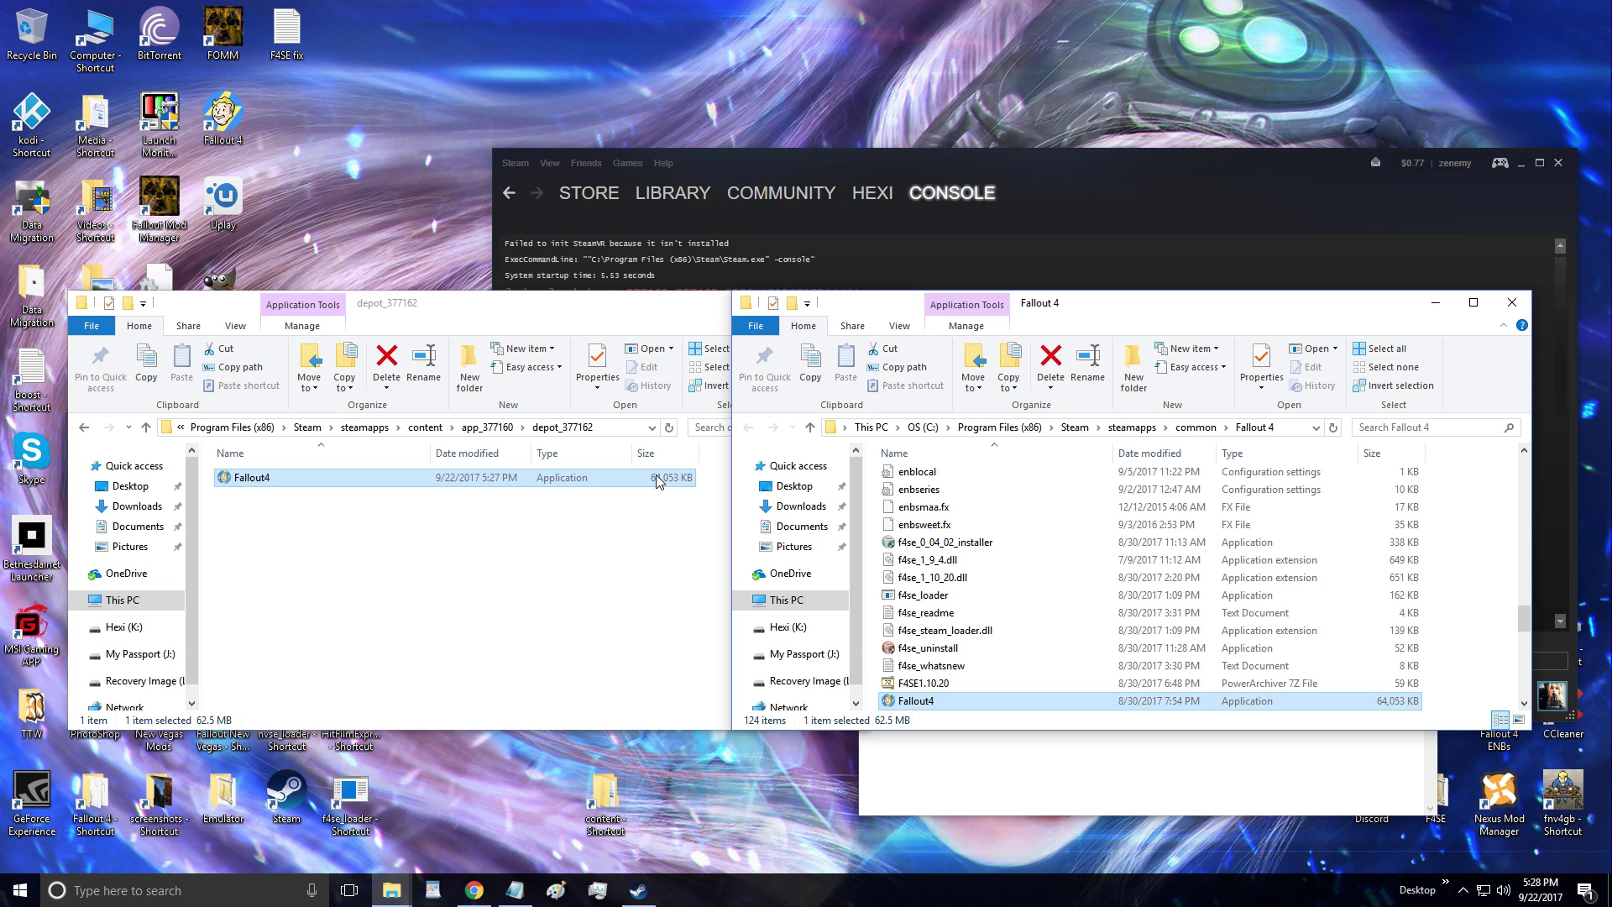
{"action": "left_click", "coordinate": [594, 572]}
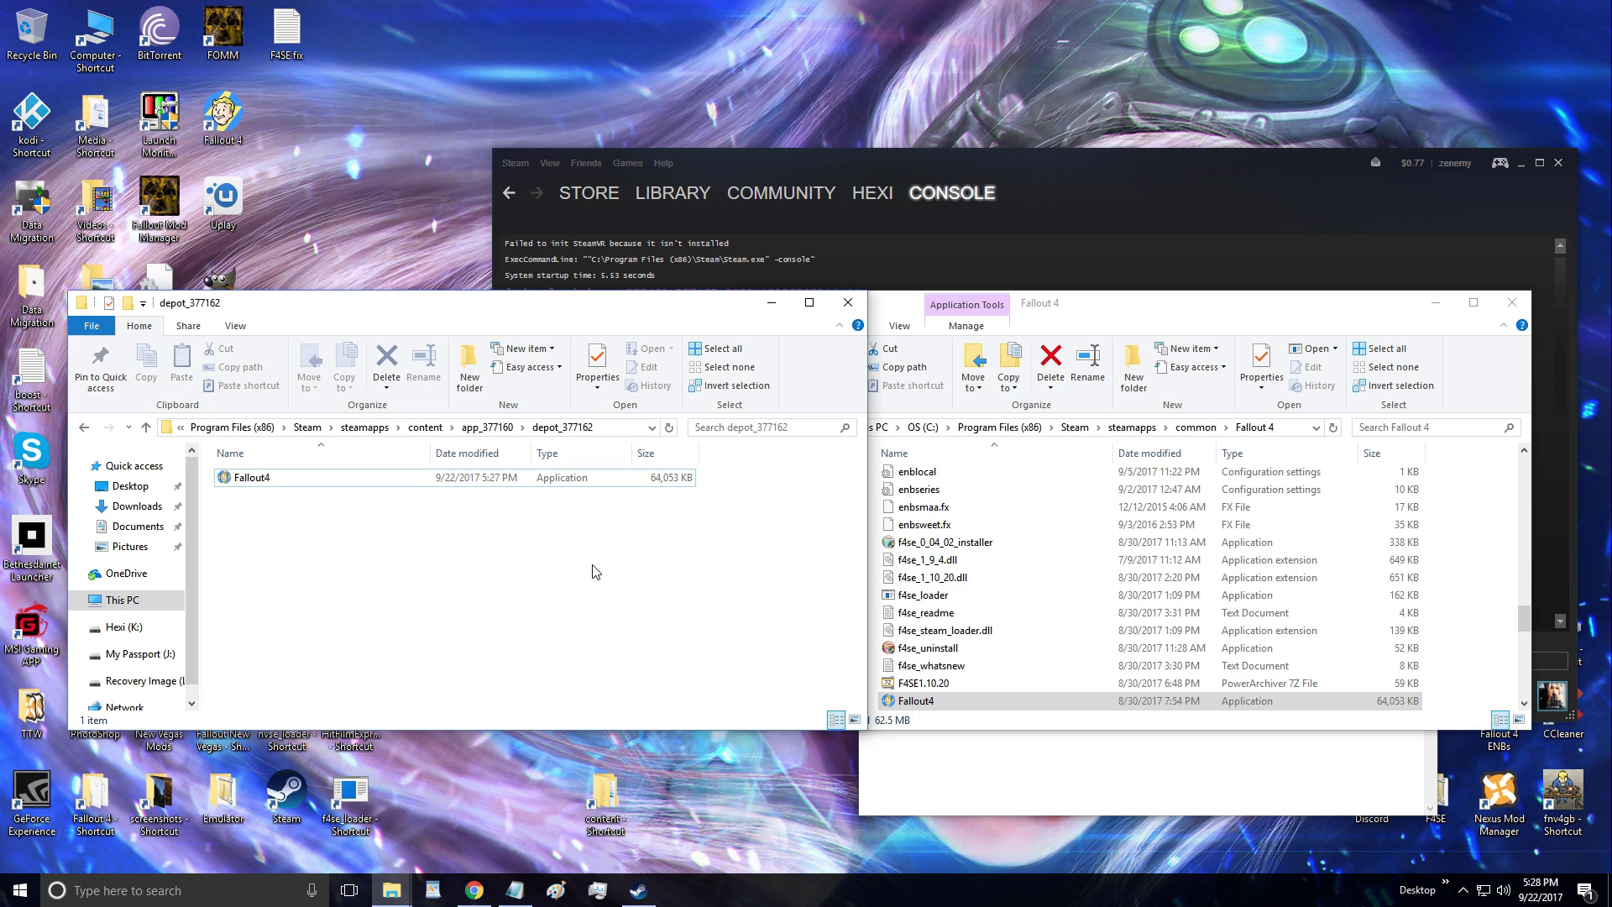
Select the f4se_loader shortcut on the desktop.
{"action": "left_click", "coordinate": [367, 808]}
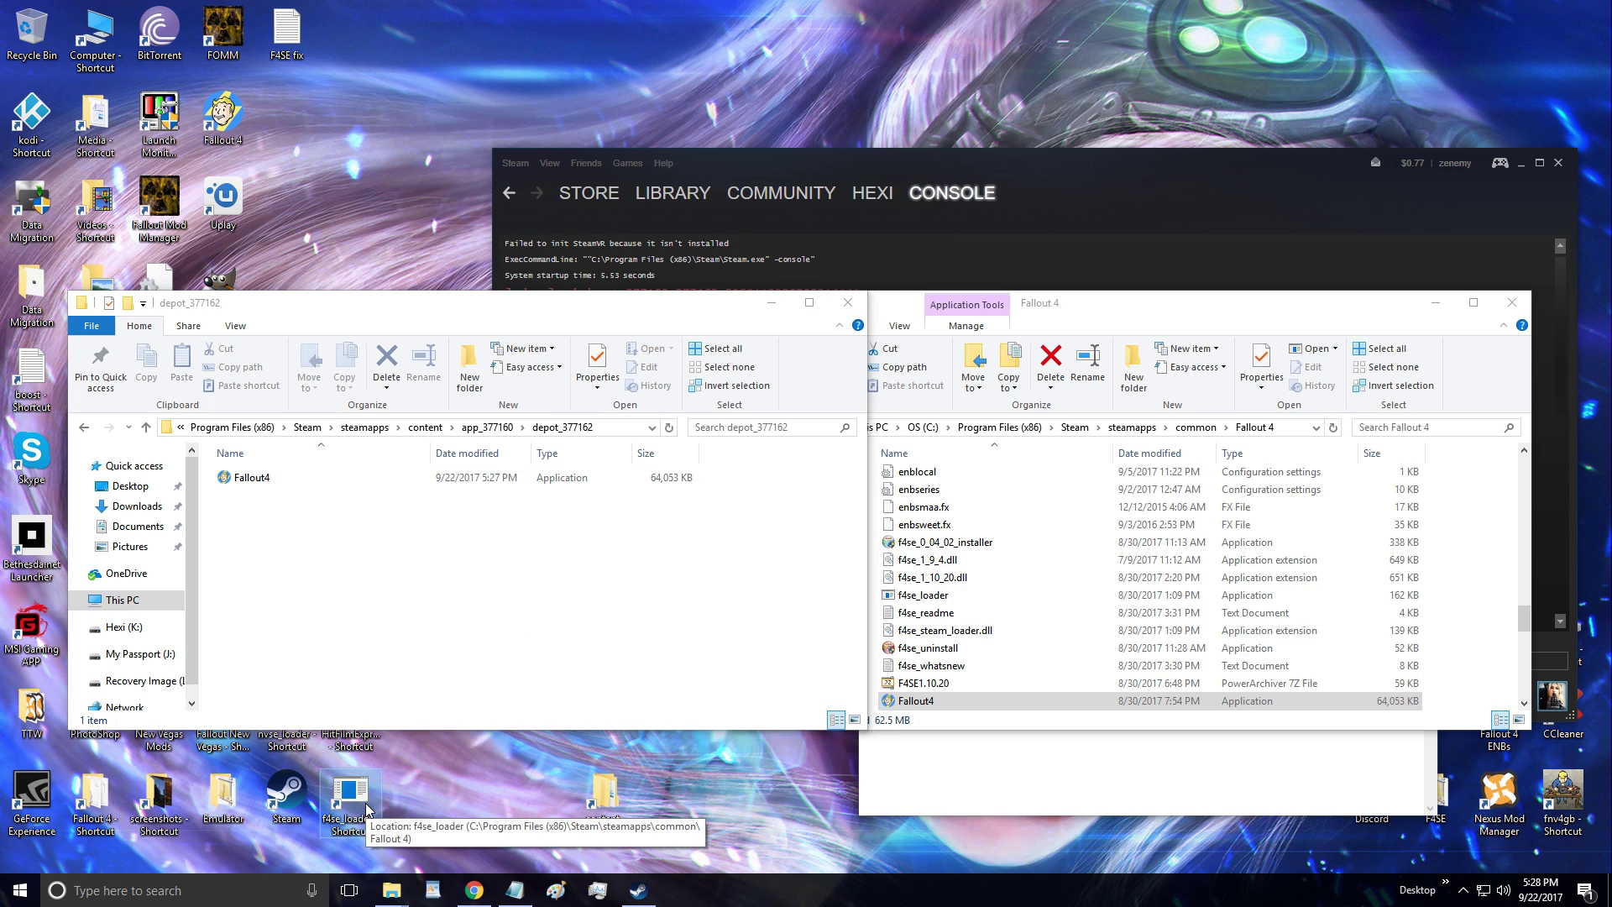